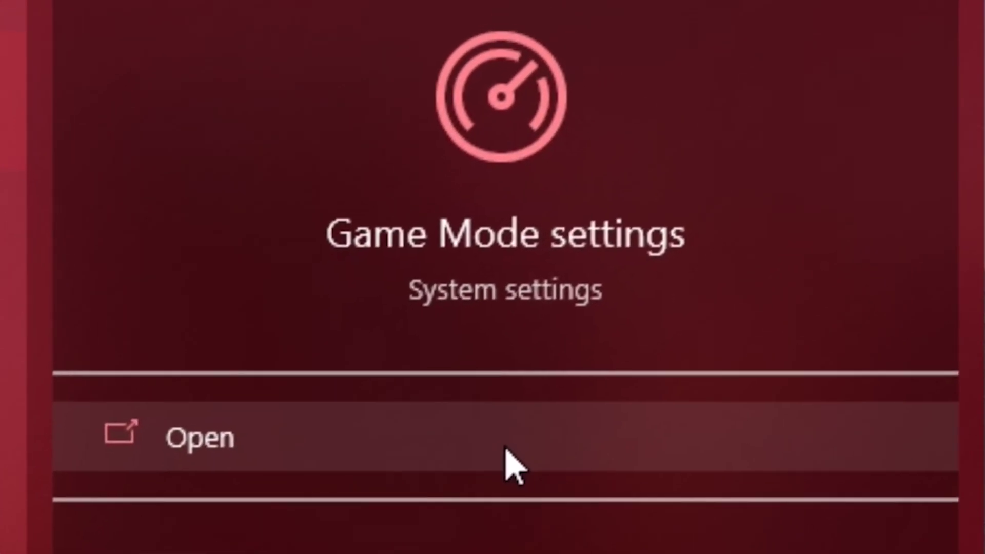
# Open the Game Mode settings, turn on Game Mode, and toggle the Xbox Game Bar setting.
pyautogui.click(507, 452)
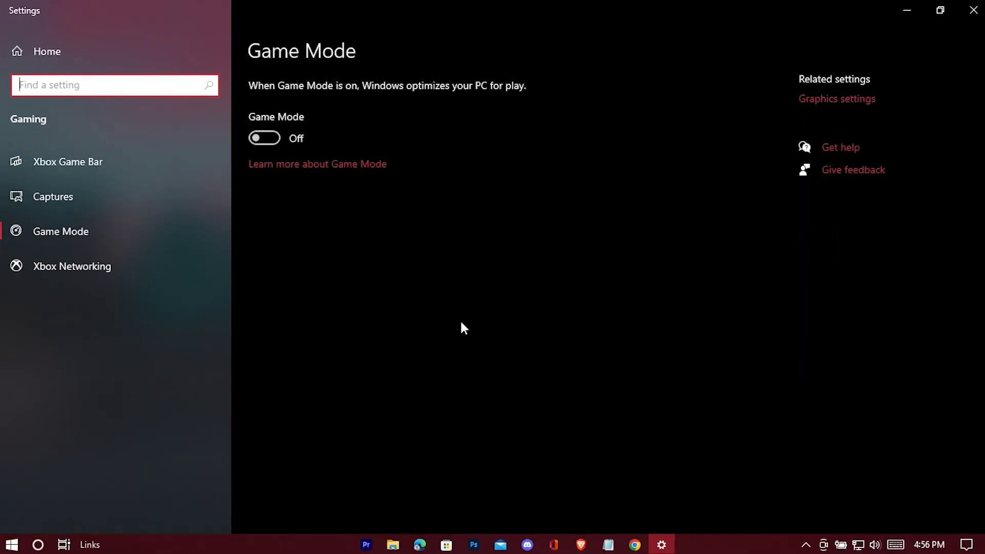
pyautogui.click(262, 138)
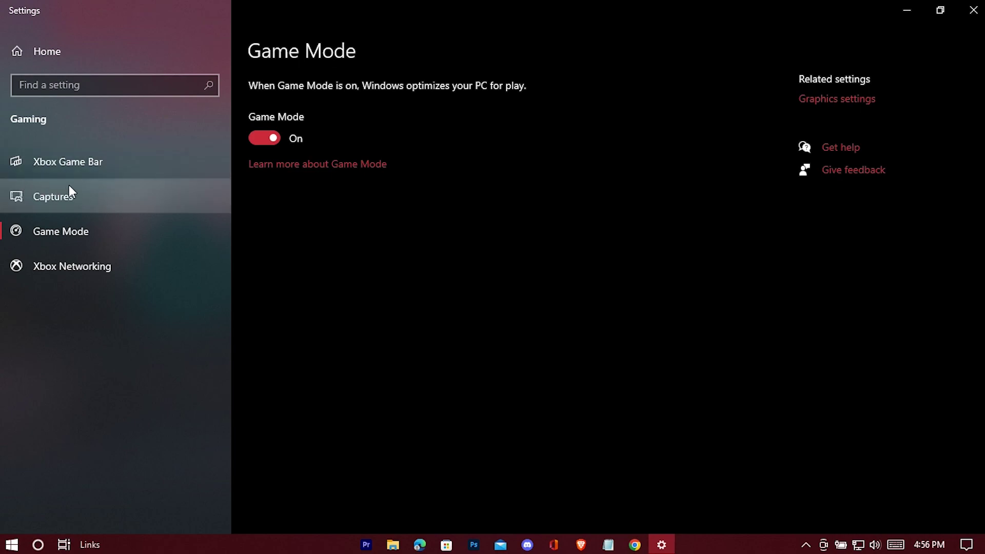
pyautogui.click(127, 167)
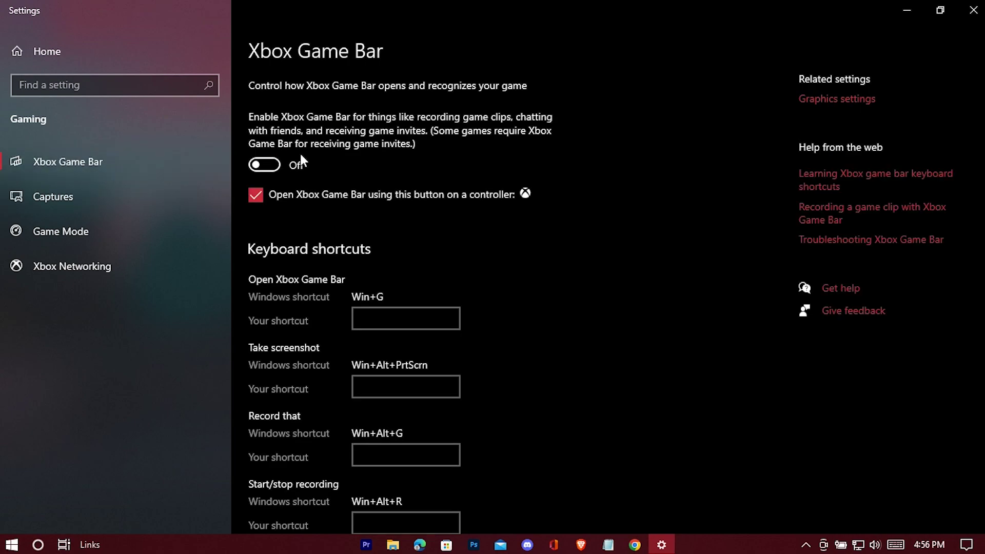
pyautogui.click(264, 164)
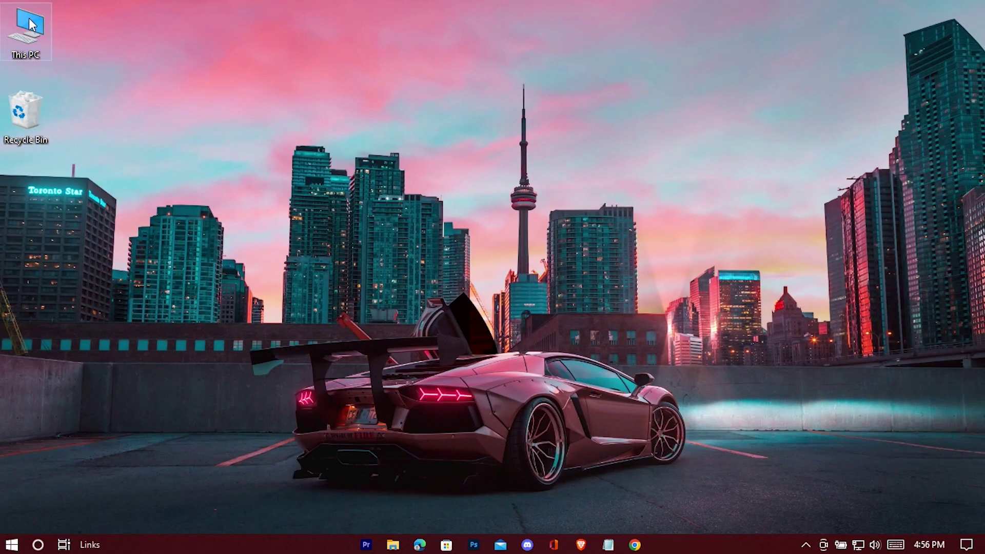
# Open the properties of Local Disk (C:) from This PC and launch Disk Cleanup for that drive.
pyautogui.doubleClick(23, 35)
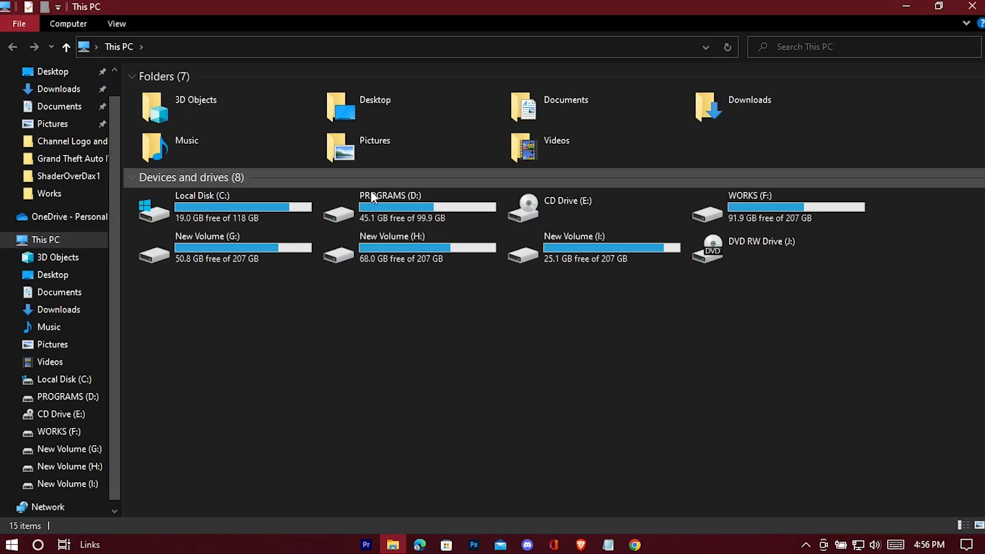
pyautogui.click(211, 220)
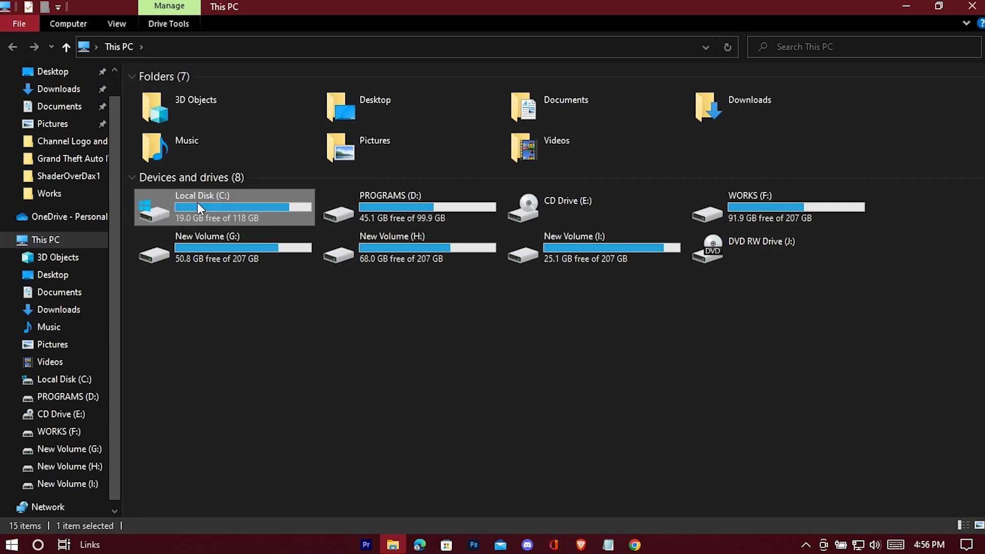
pyautogui.rightClick(191, 208)
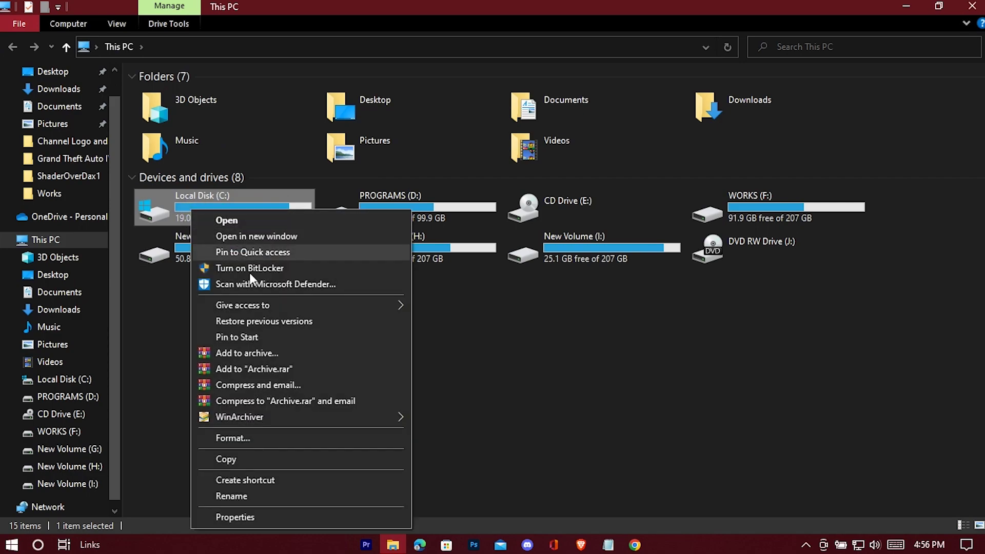
pyautogui.click(278, 516)
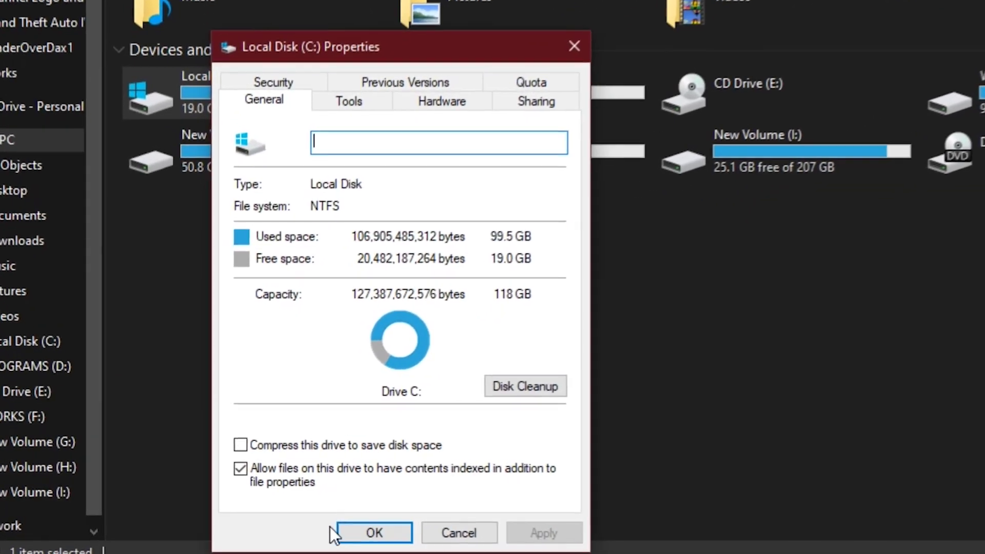
pyautogui.click(527, 392)
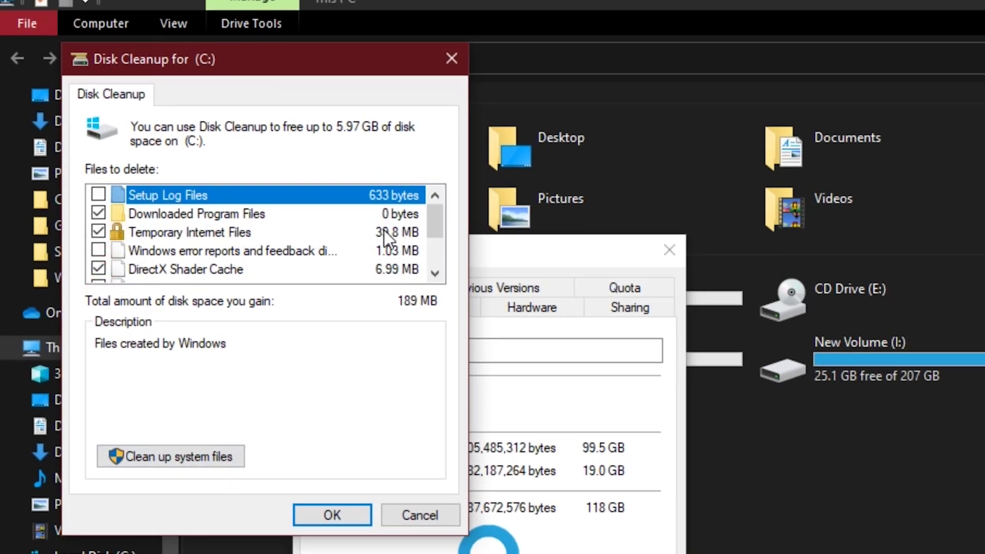
# Add Delivery Optimization Files to the cleanup selection, permanently delete the selected files, and close the drive's properties.
pyautogui.moveTo(439, 222); pyautogui.dragTo(105, 251)
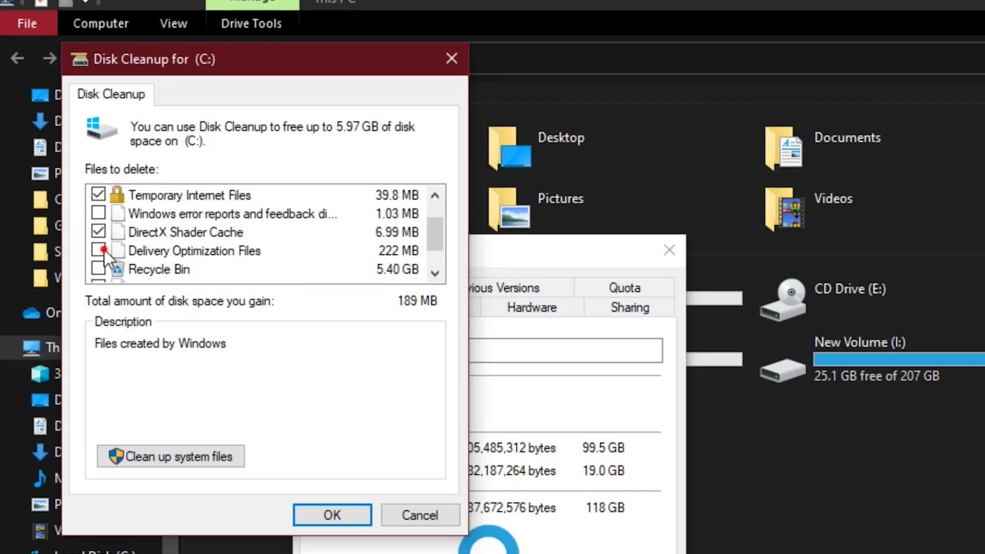
pyautogui.scroll(-1, 156, 235)
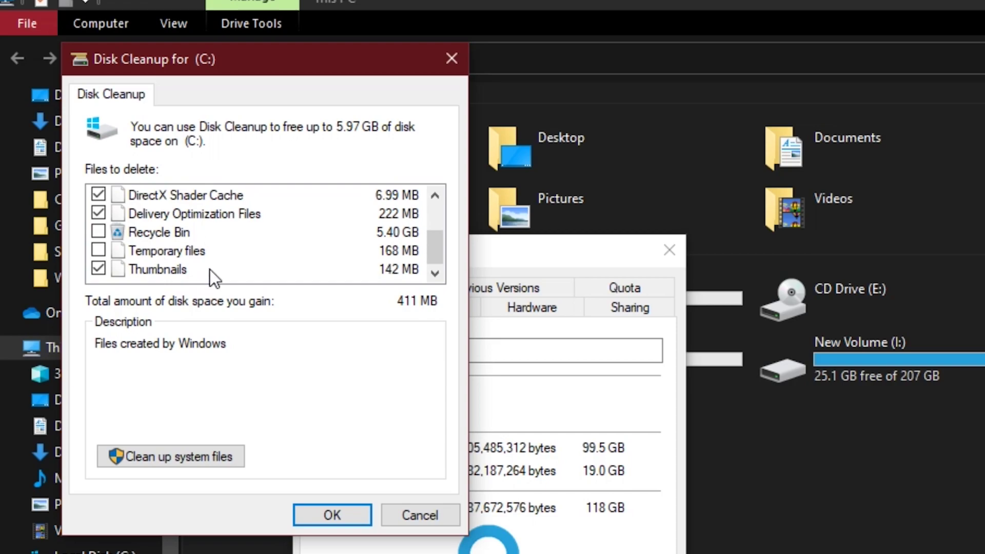
pyautogui.scroll(2, 273, 256)
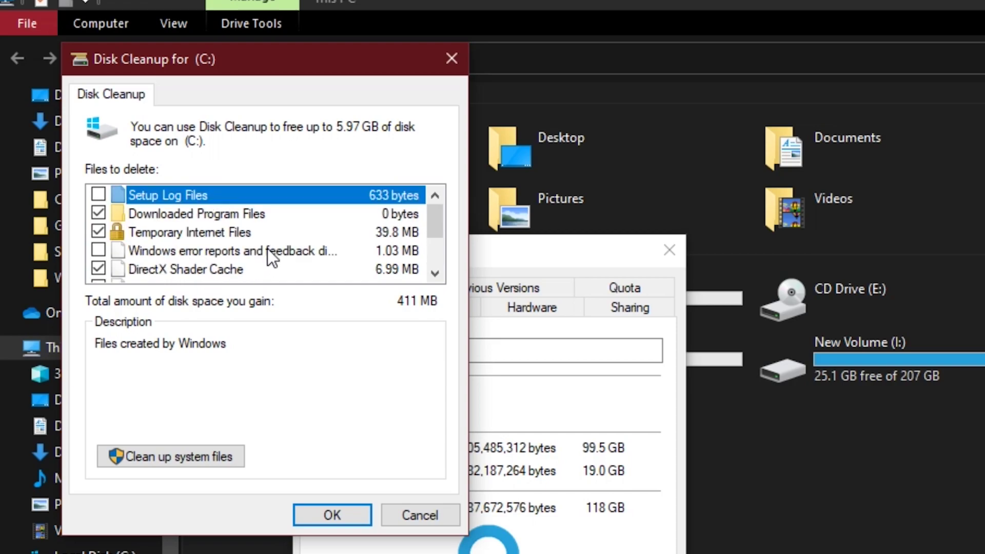
pyautogui.click(326, 514)
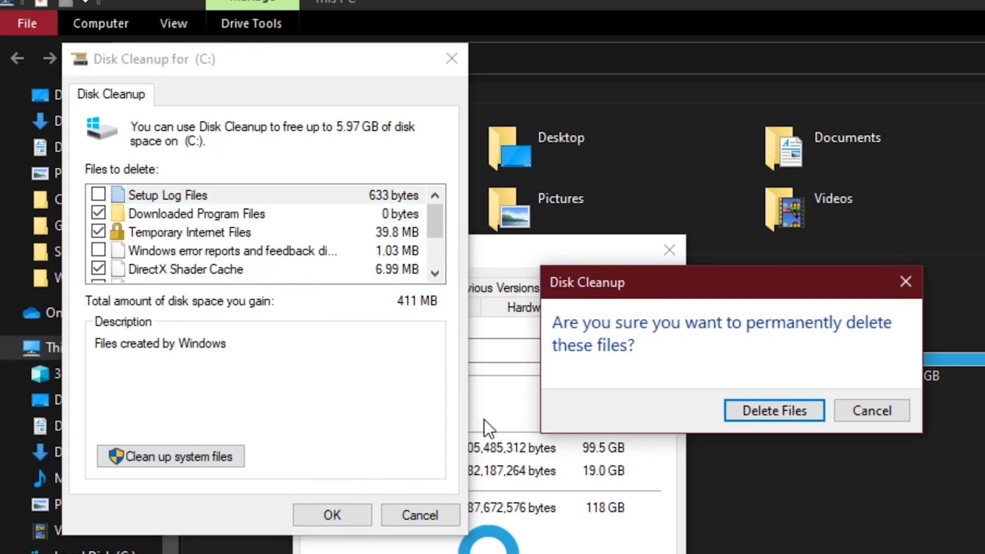
pyautogui.click(756, 408)
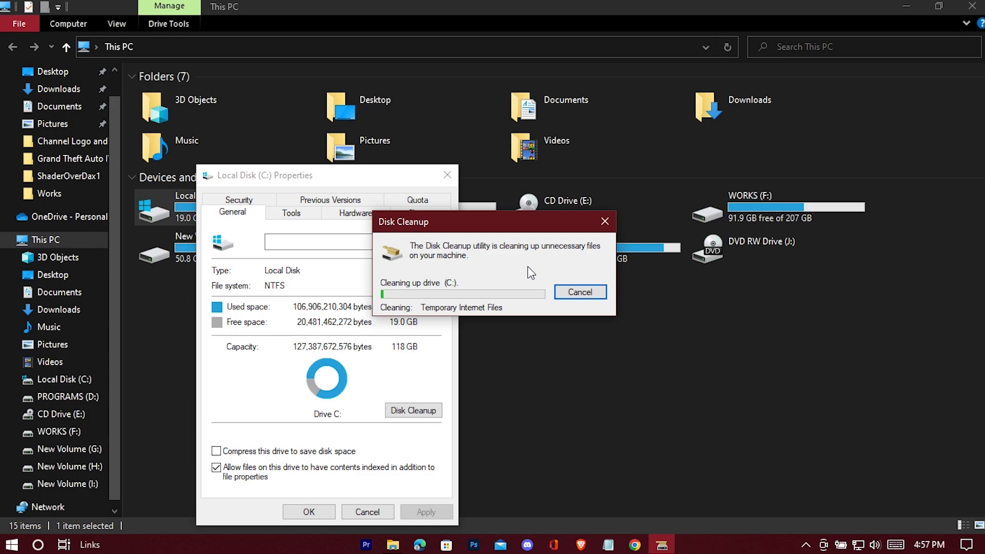
pyautogui.click(308, 512)
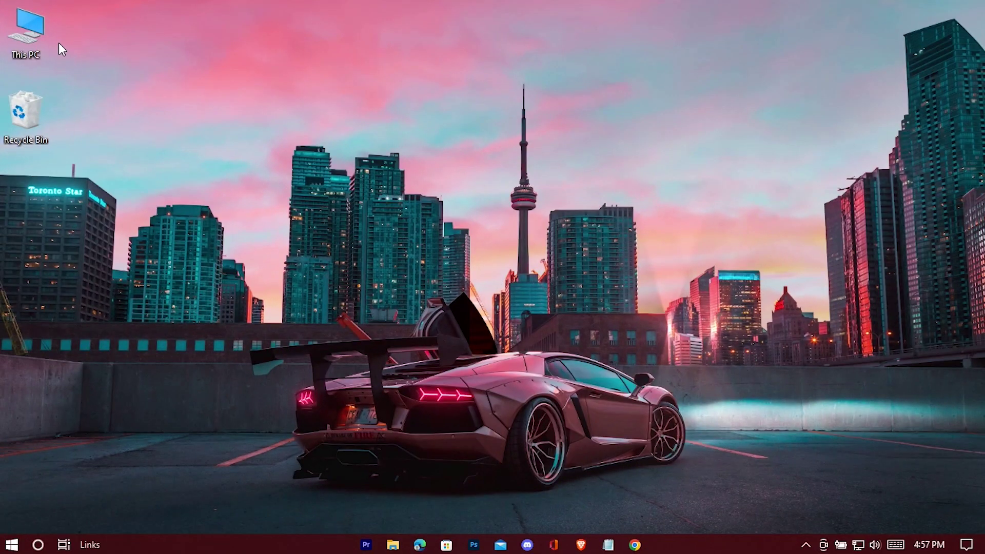
# Open the Performance Options dialog through This PC's properties and its advanced system settings.
pyautogui.rightClick(33, 23)
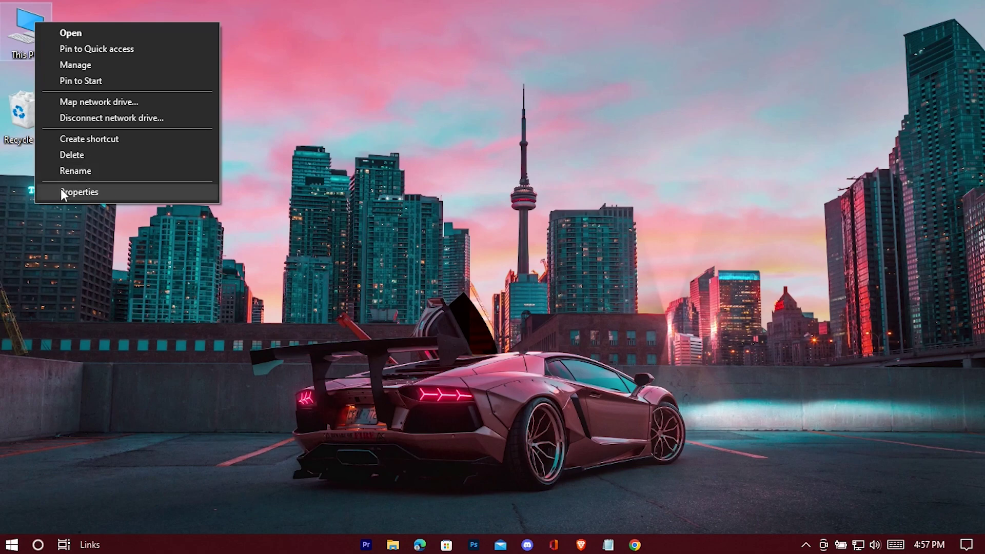
pyautogui.click(104, 194)
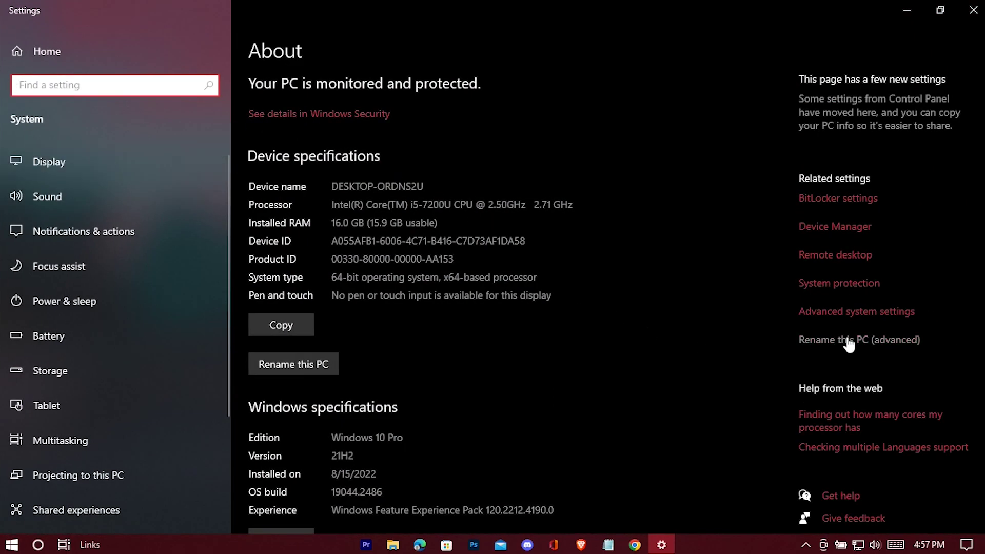
pyautogui.click(844, 312)
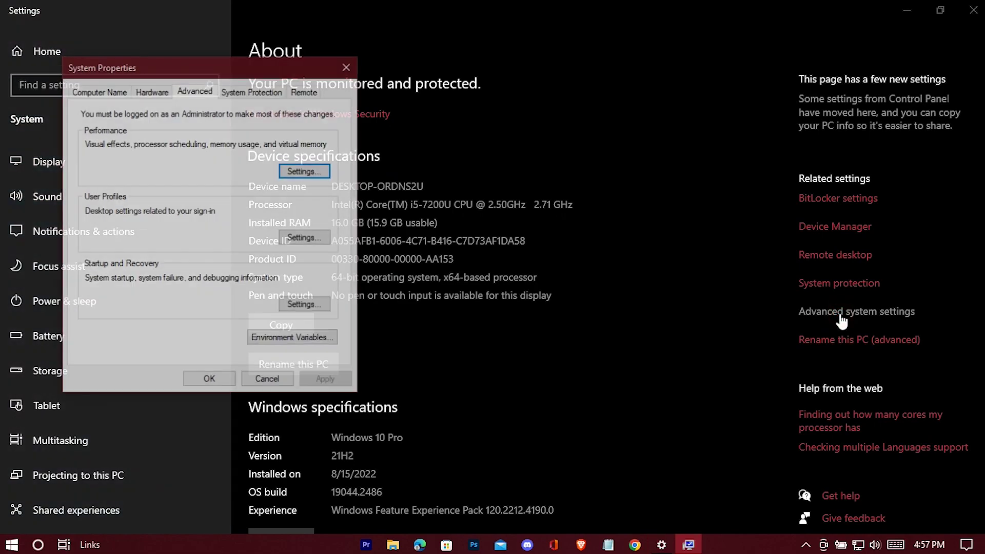
pyautogui.click(305, 171)
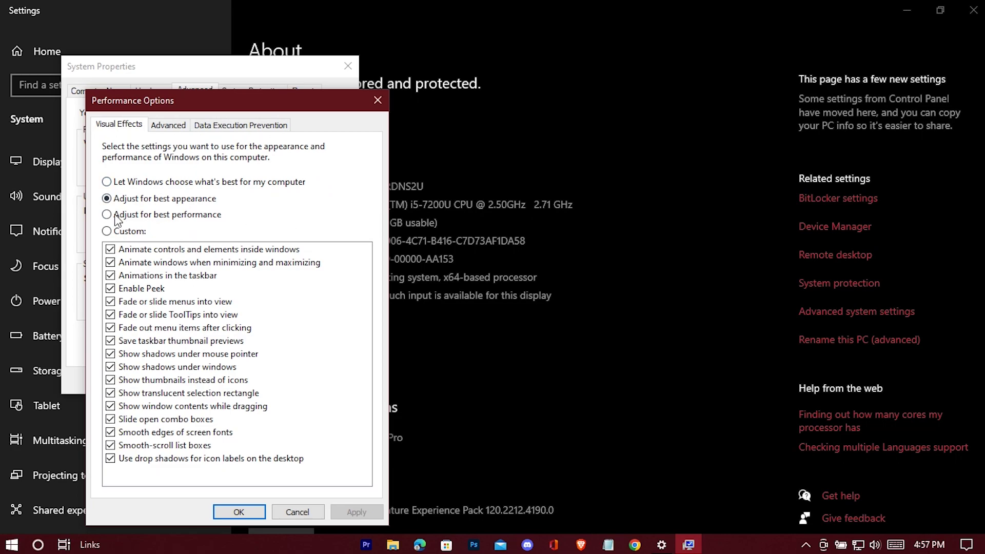
# Adjust visual effects for best performance, keeping only thumbnails instead of icons and smooth font edges, apply, and close all settings windows.
pyautogui.click(114, 216)
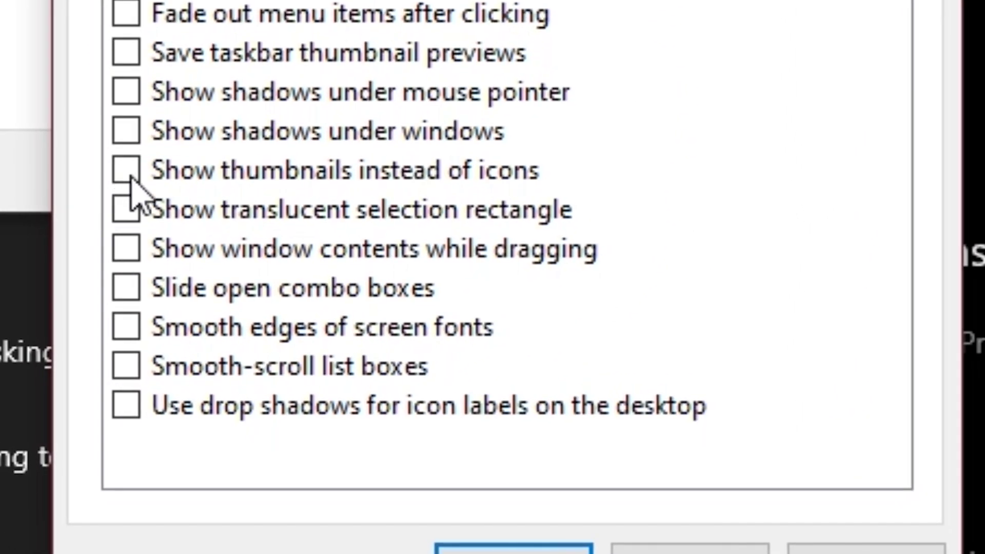
pyautogui.click(113, 381)
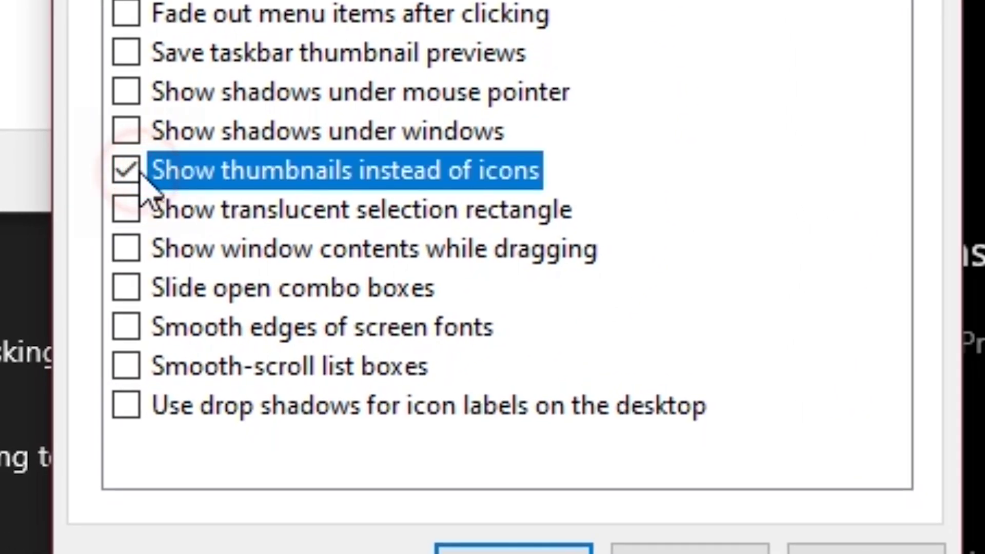
pyautogui.click(131, 328)
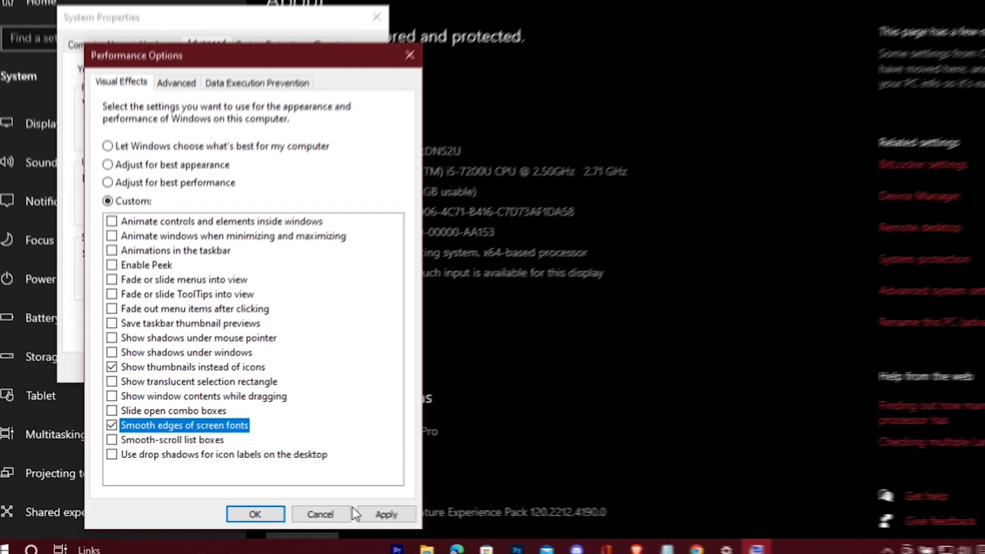
pyautogui.click(384, 515)
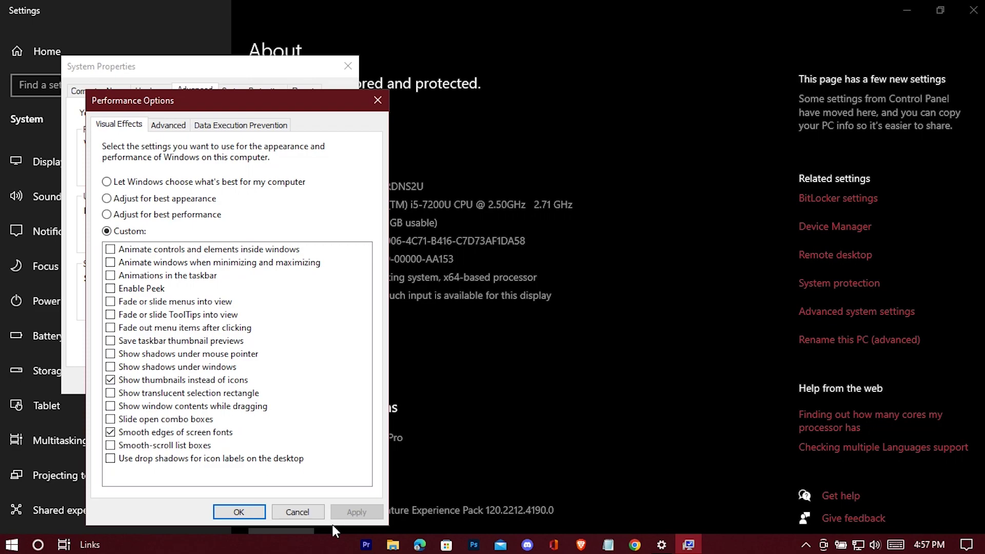
pyautogui.click(240, 512)
pyautogui.click(222, 382)
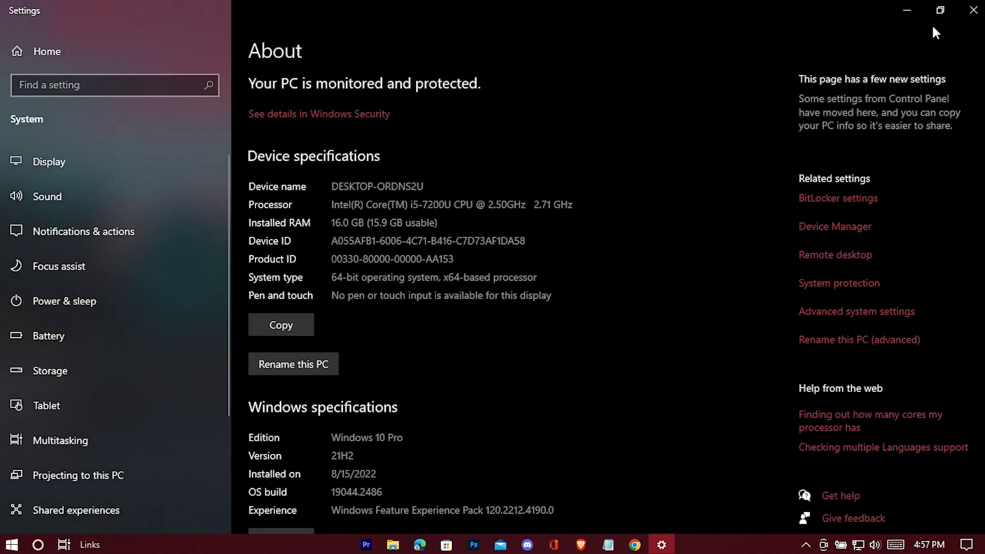
pyautogui.click(973, 9)
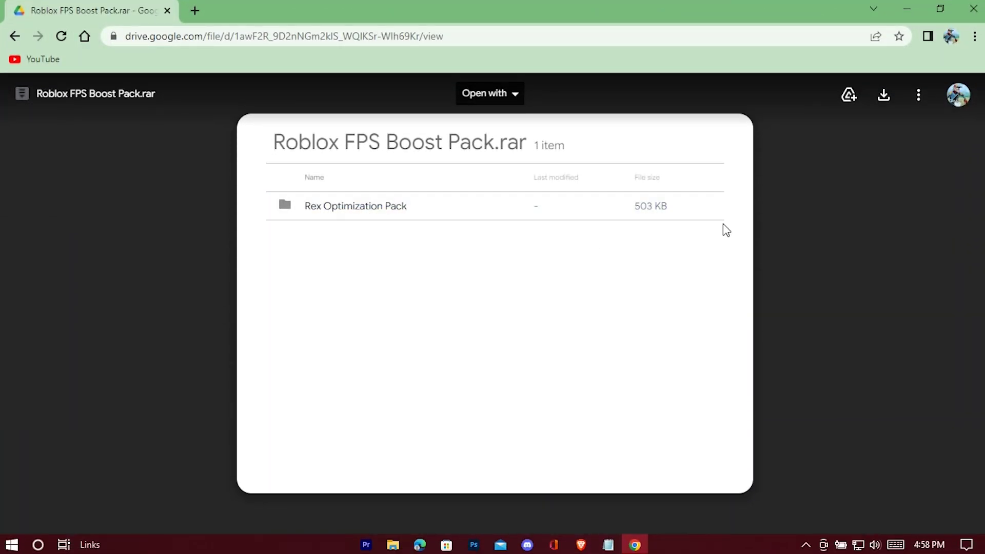
# Download Roblox FPS Boost Pack.rar from Google Drive and keep the flagged file.
pyautogui.click(883, 95)
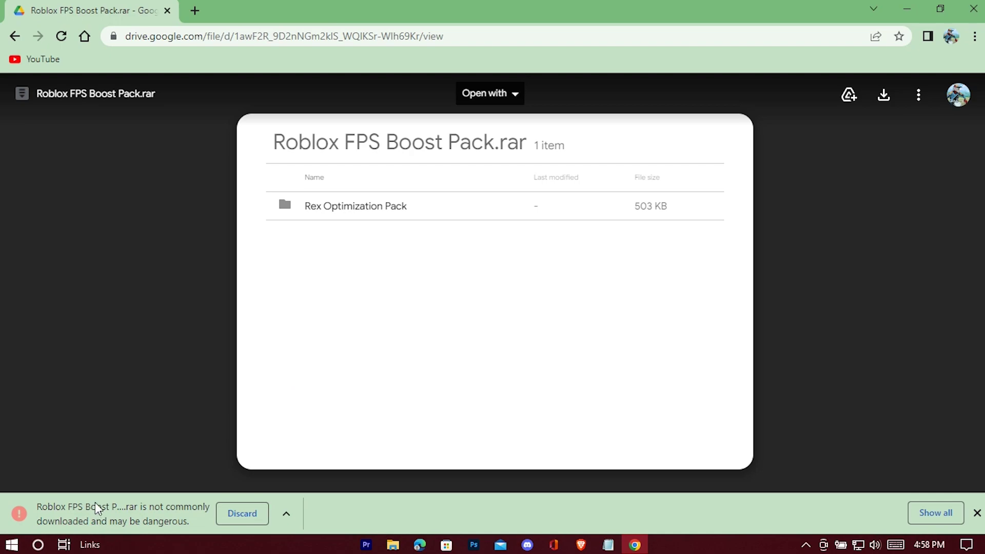
pyautogui.click(290, 520)
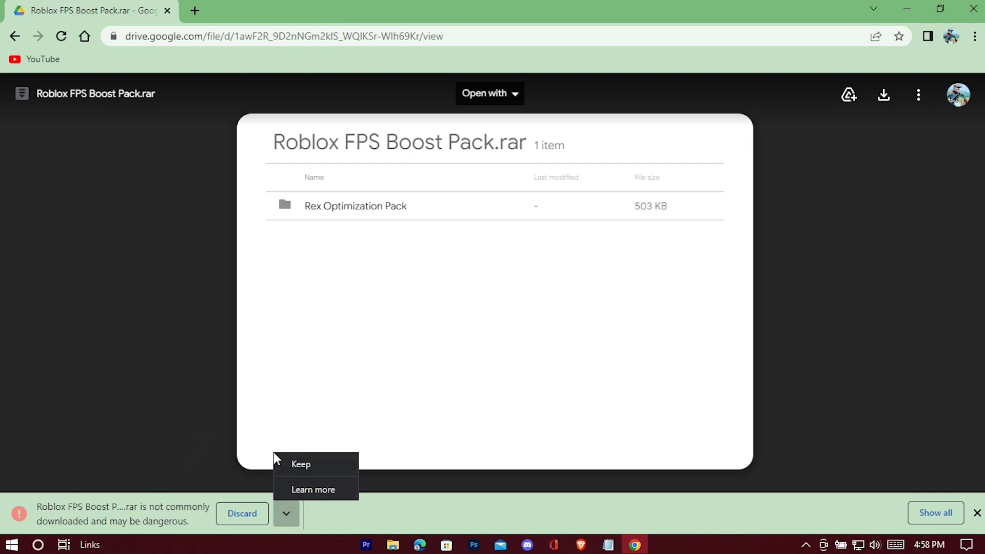
pyautogui.click(324, 458)
# Place the downloaded Roblox FPS Boost Pack archive on the desktop and close the browser.
pyautogui.moveTo(324, 5); pyautogui.dragTo(535, 27)
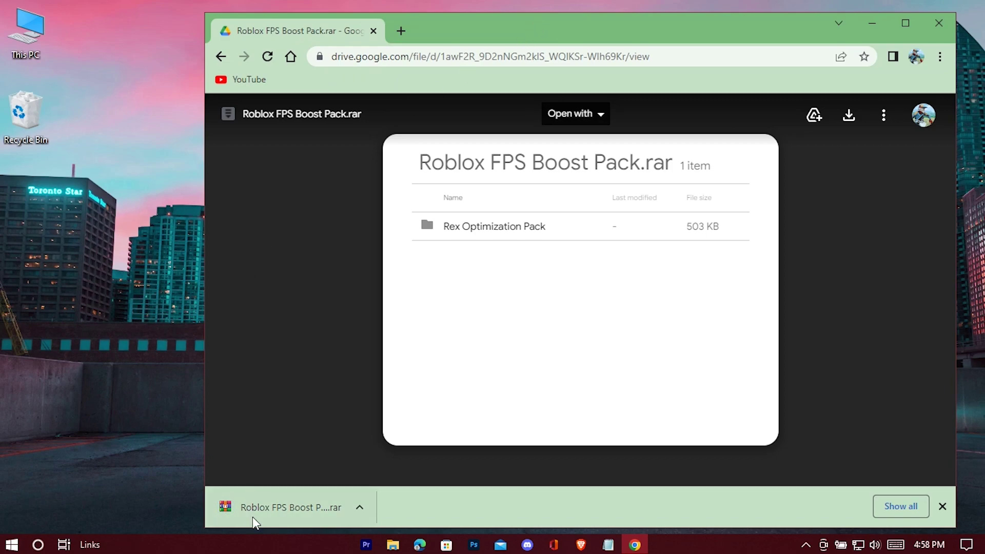
pyautogui.moveTo(269, 510); pyautogui.dragTo(41, 227)
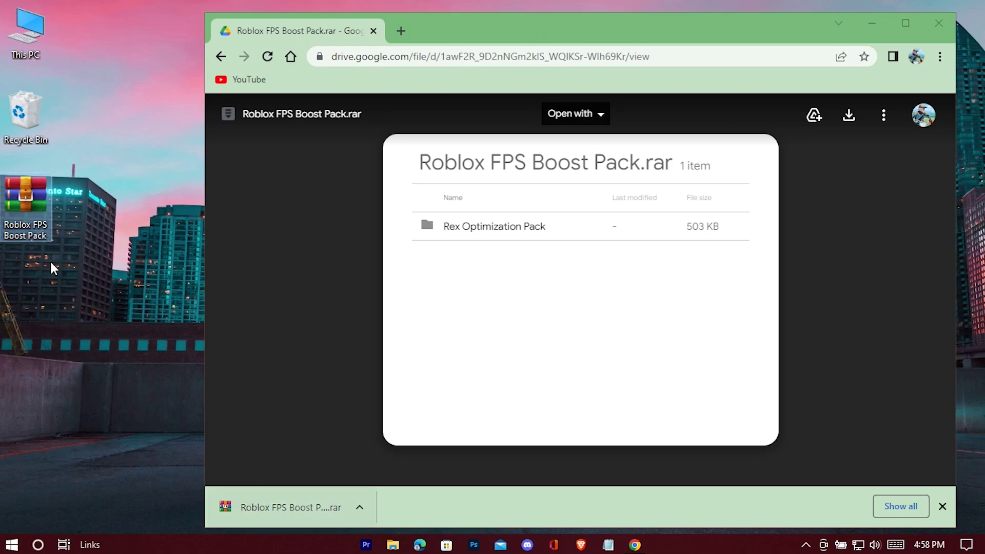
pyautogui.click(939, 23)
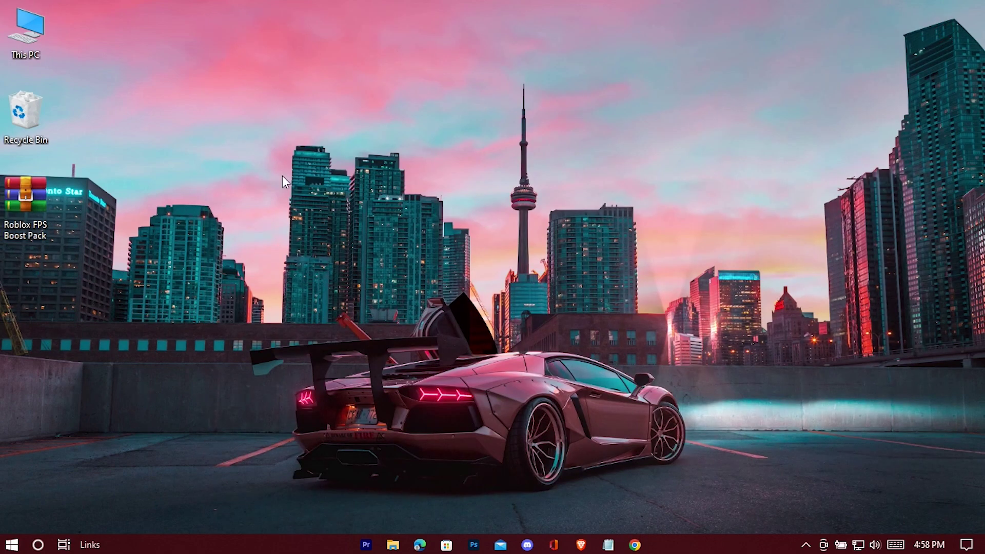
# Extract the Roblox FPS Boost Pack archive directly onto the desktop and open the extracted Rex Optimization Pack folder.
pyautogui.rightClick(30, 190)
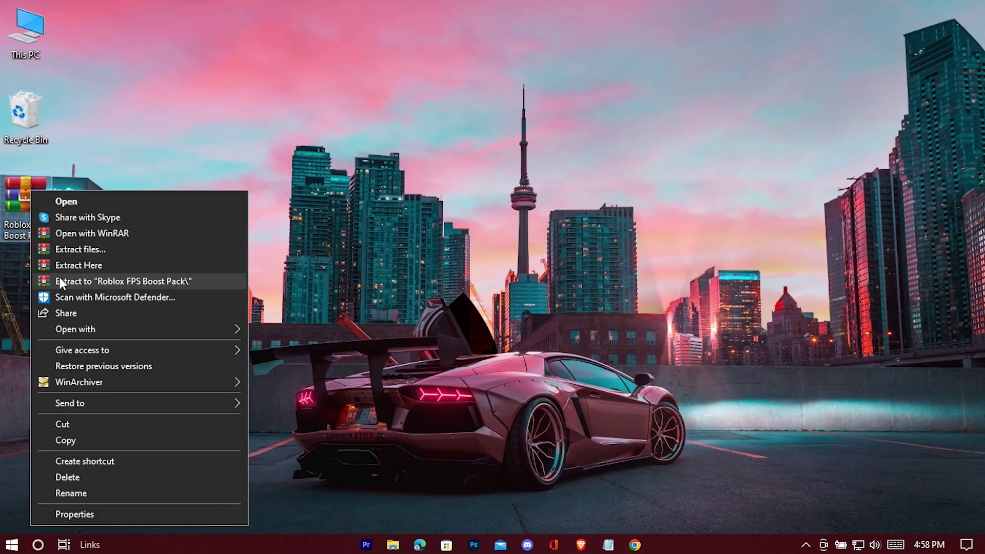
pyautogui.click(85, 263)
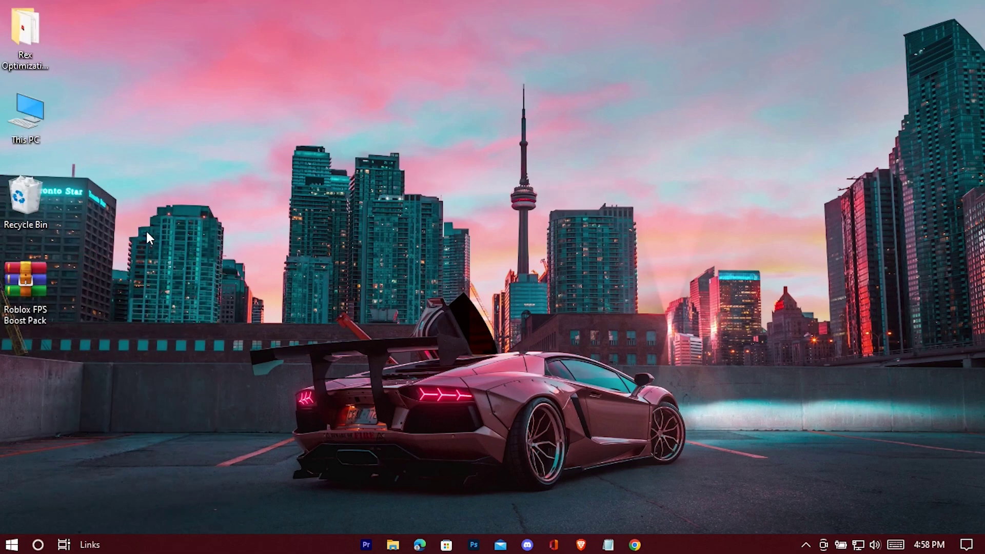
pyautogui.click(39, 42)
pyautogui.doubleClick(29, 34)
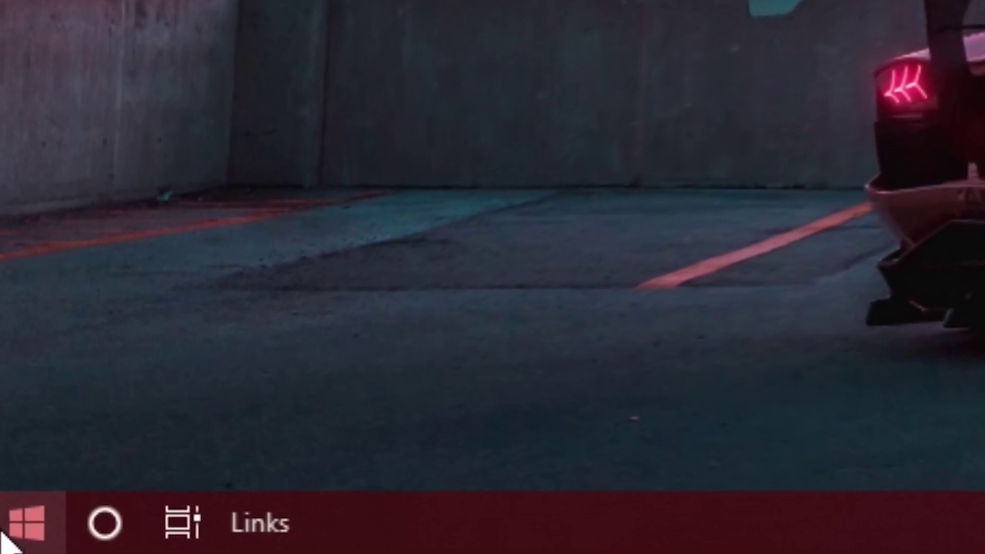
# Search Windows for system restore and open the restore point creation settings.
pyautogui.click(7, 541)
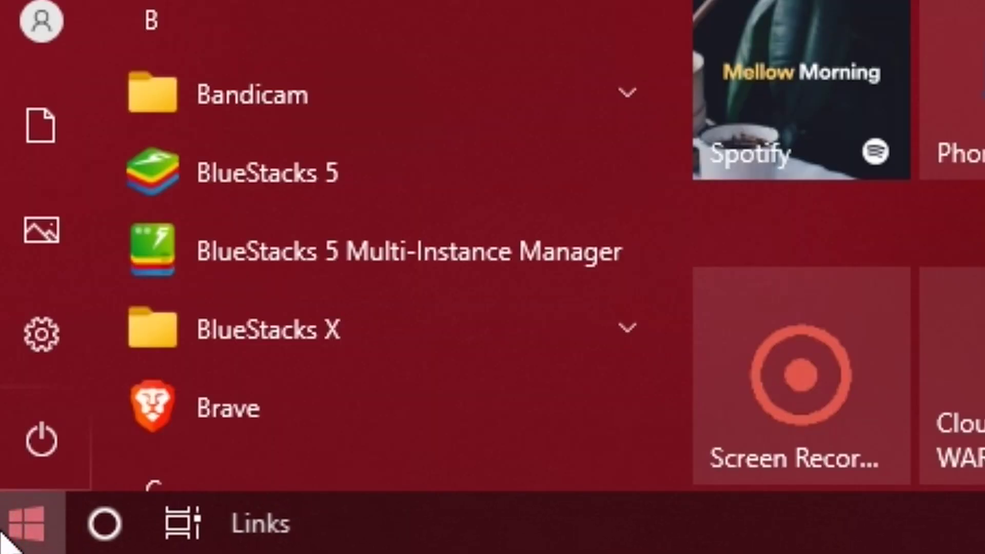
pyautogui.write('system rest')
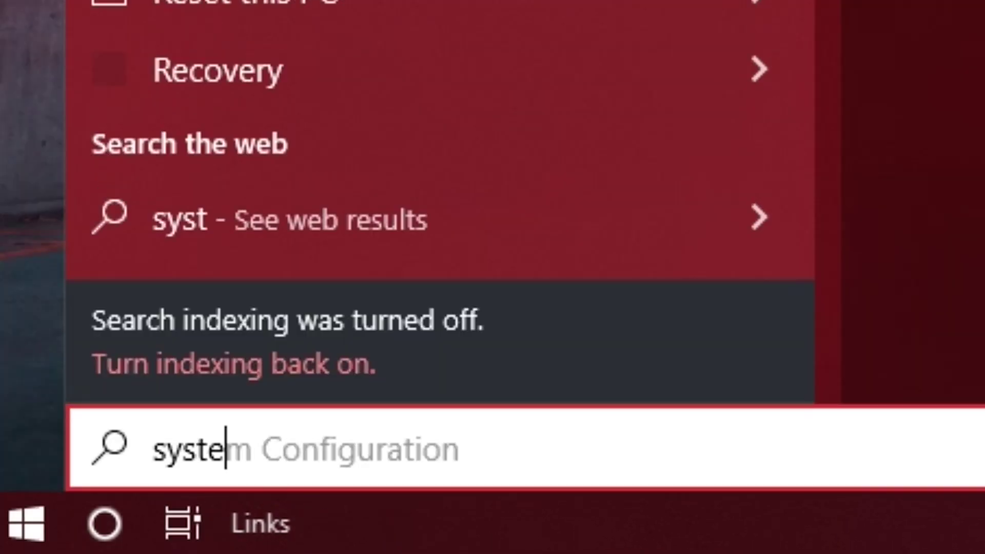
pyautogui.write('ore')
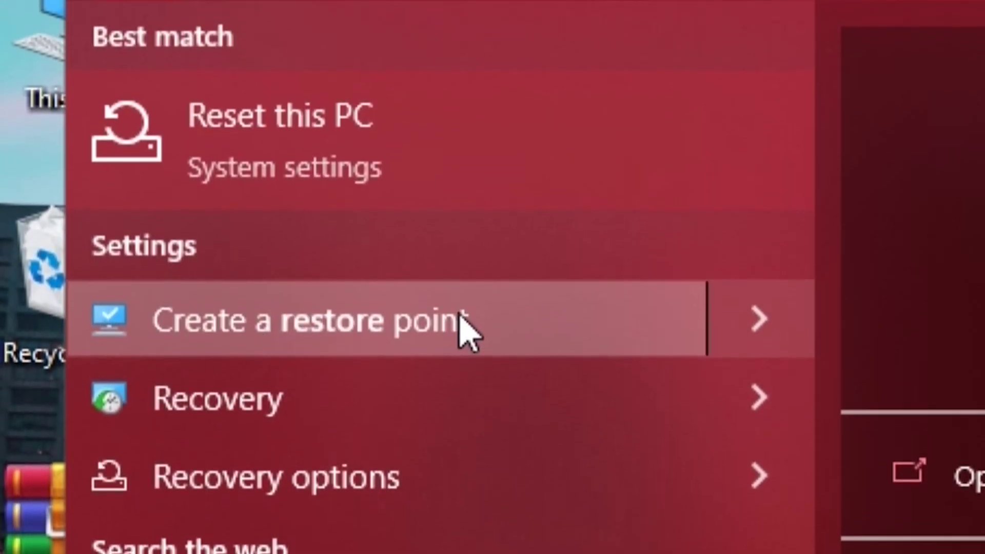
pyautogui.click(464, 327)
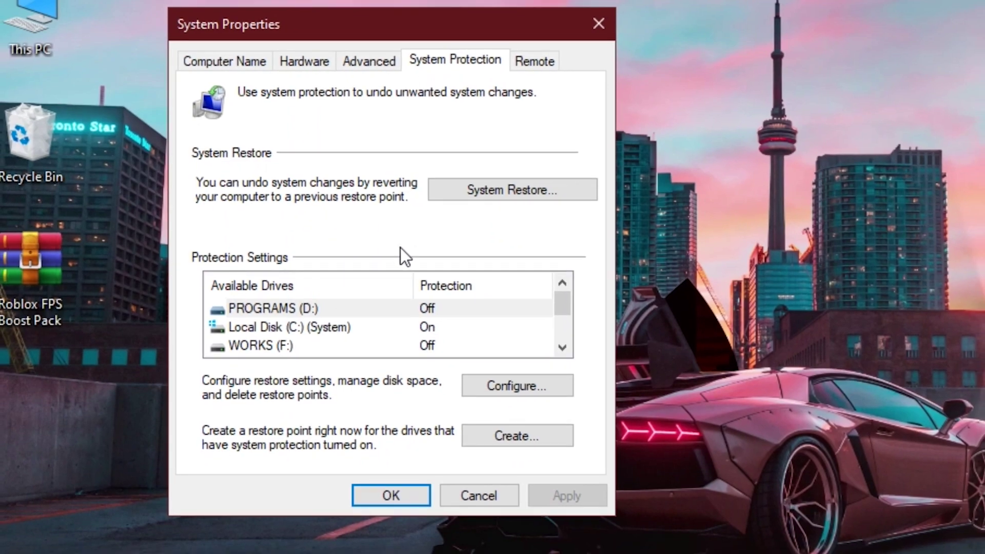
# Configure Local Disk (C:) with system protection turned on and maximum disk usage at 1%, and apply the settings.
pyautogui.click(280, 328)
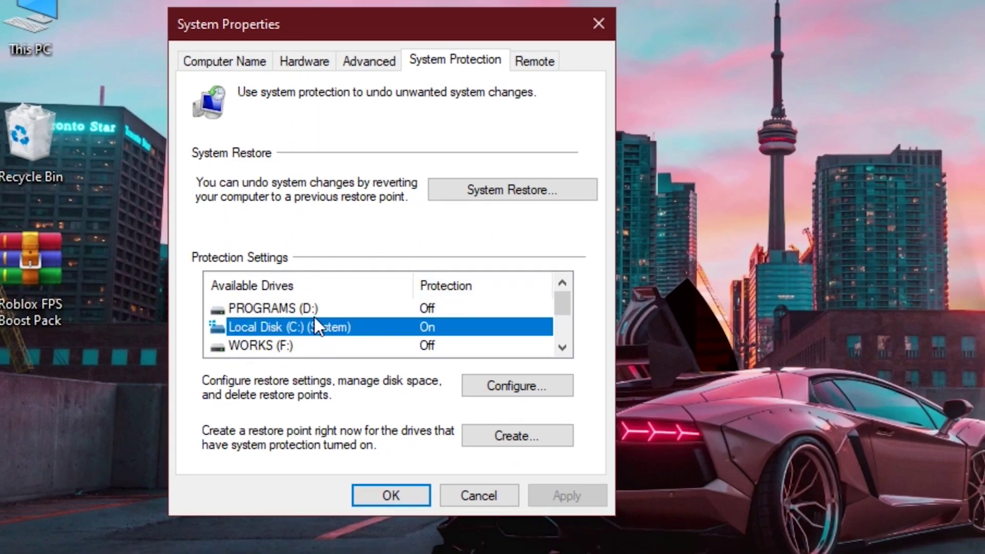
pyautogui.click(508, 385)
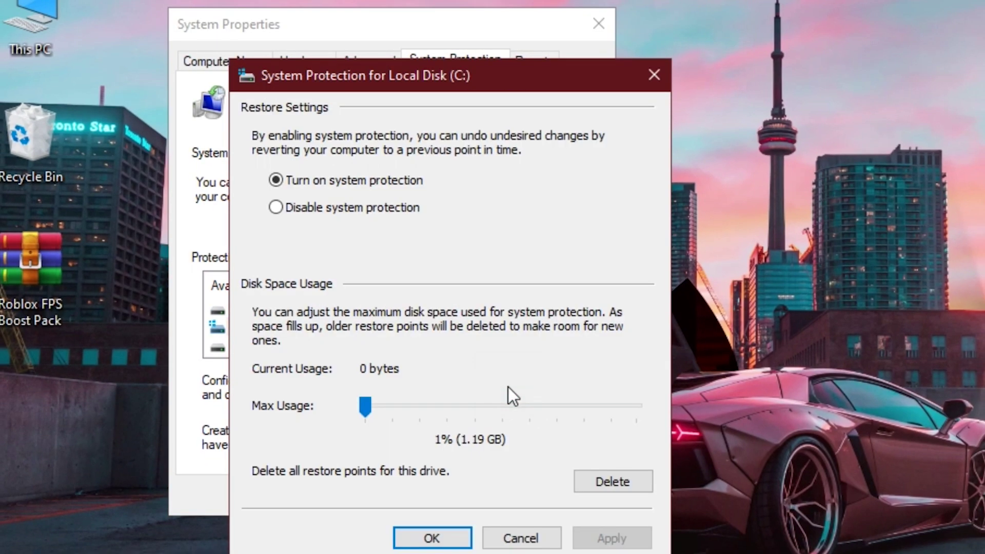
pyautogui.click(283, 183)
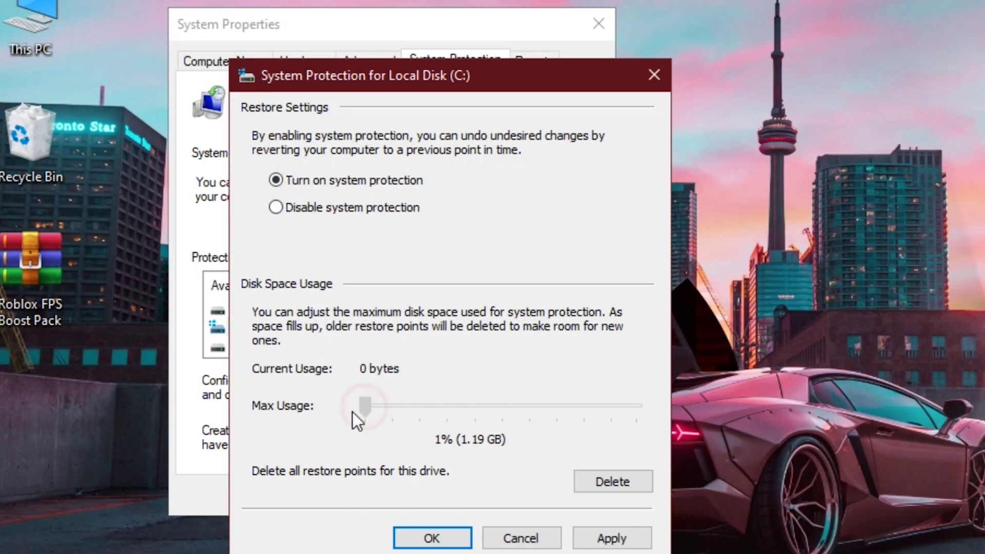
pyautogui.moveTo(368, 411); pyautogui.dragTo(365, 417)
pyautogui.click(608, 535)
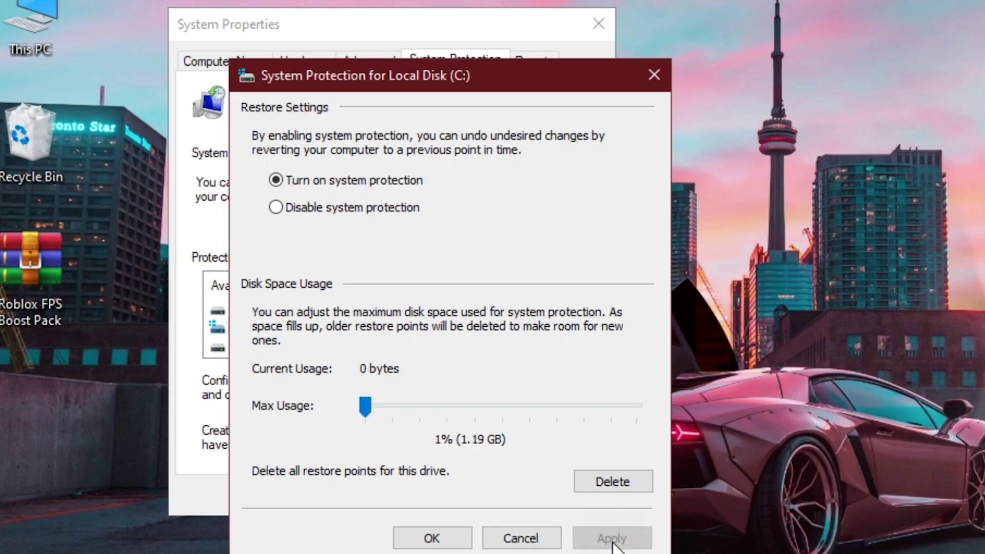
pyautogui.click(433, 538)
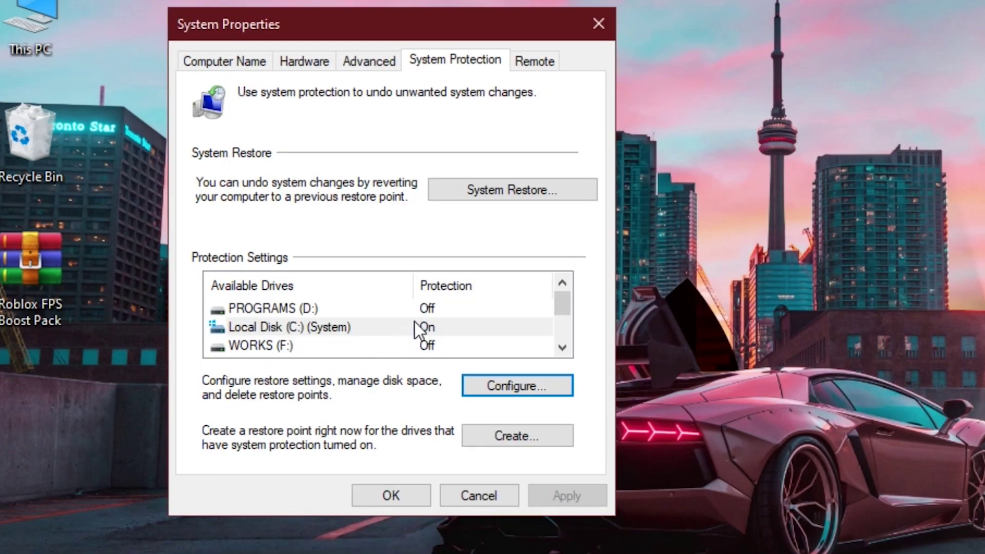
# Create a restore point described as "Roblox FPS boost" and dismiss the completion notice.
pyautogui.click(519, 437)
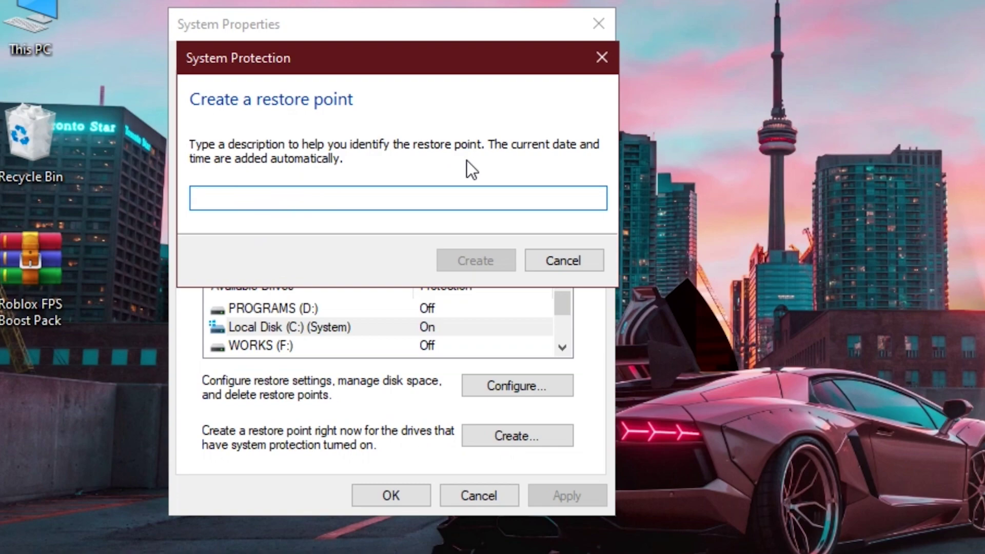
pyautogui.write('Roblo')
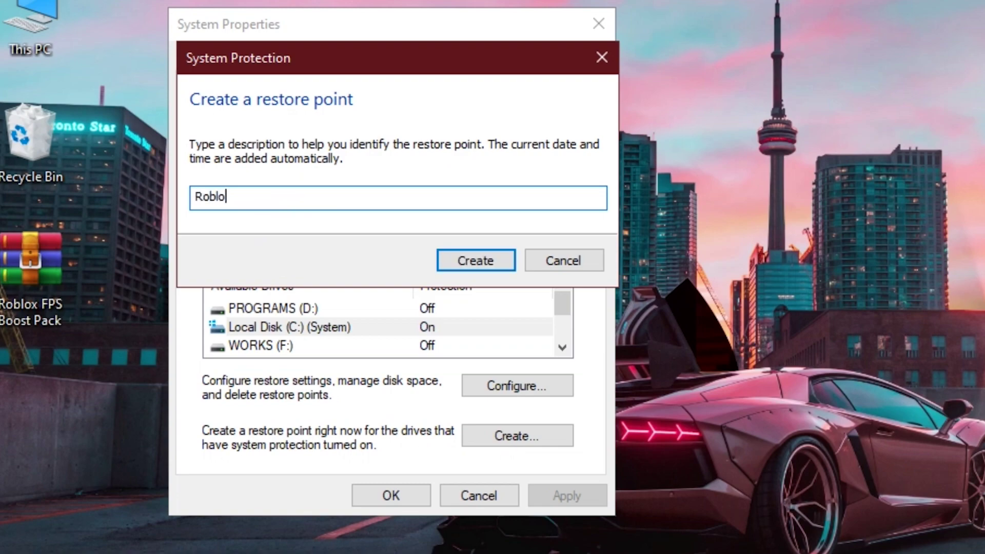
pyautogui.write('x FPS boost')
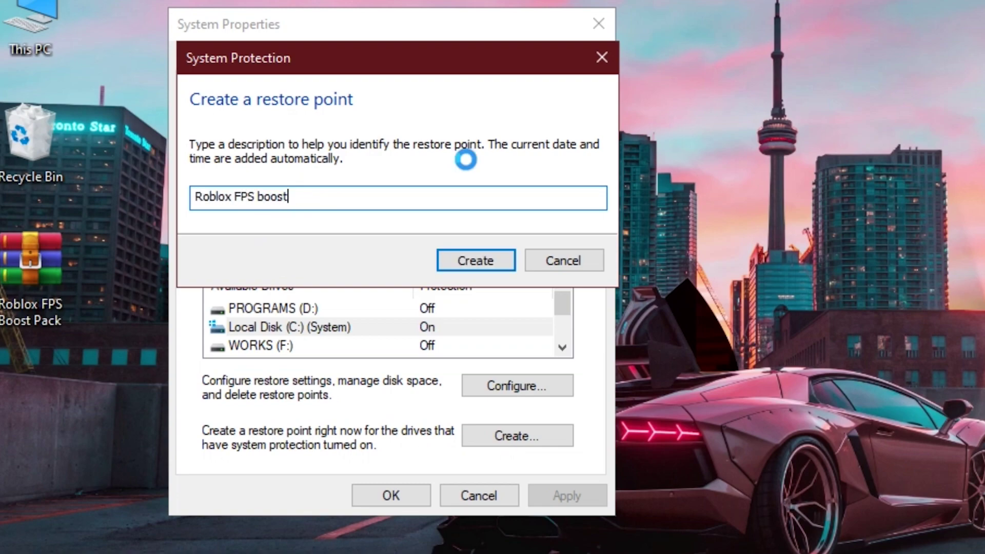
pyautogui.press('Return')
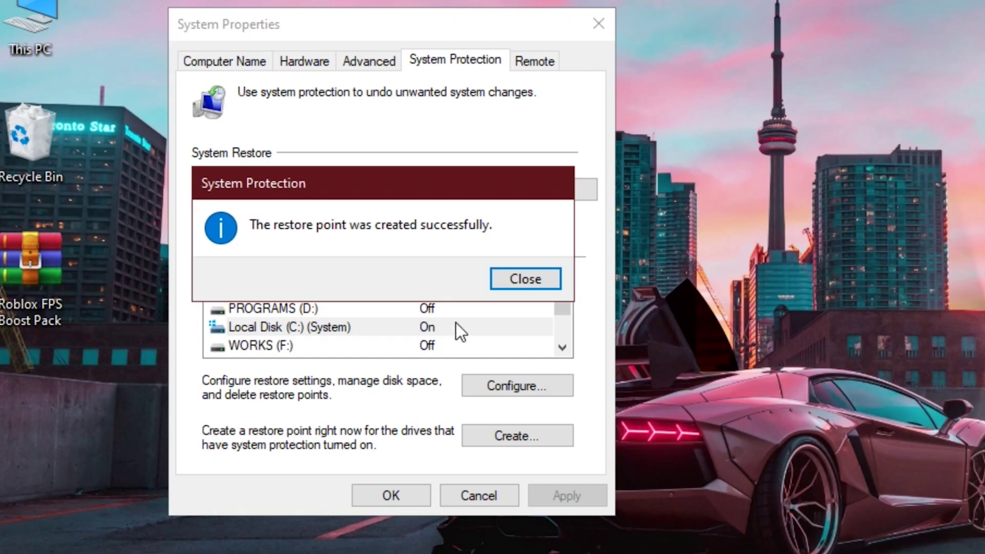
pyautogui.click(518, 280)
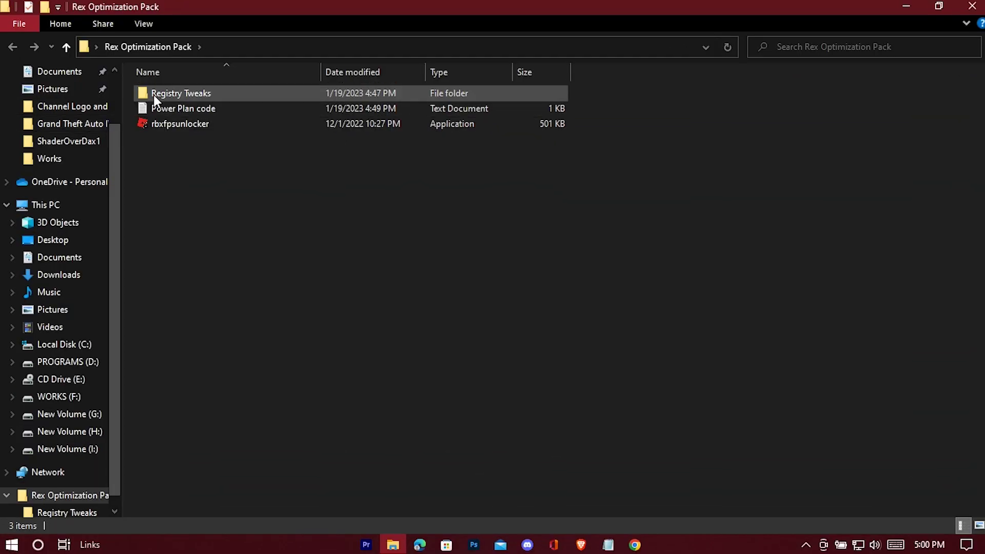
# Open the Registry Tweaks folder in the Rex Optimization Pack and merge the CPU Optimization file into the registry.
pyautogui.doubleClick(154, 94)
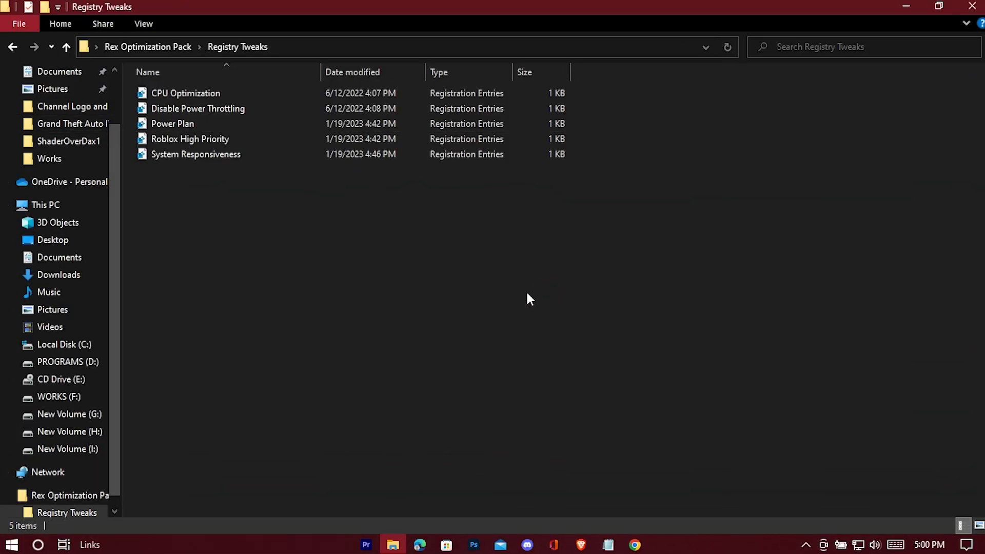
pyautogui.click(158, 93)
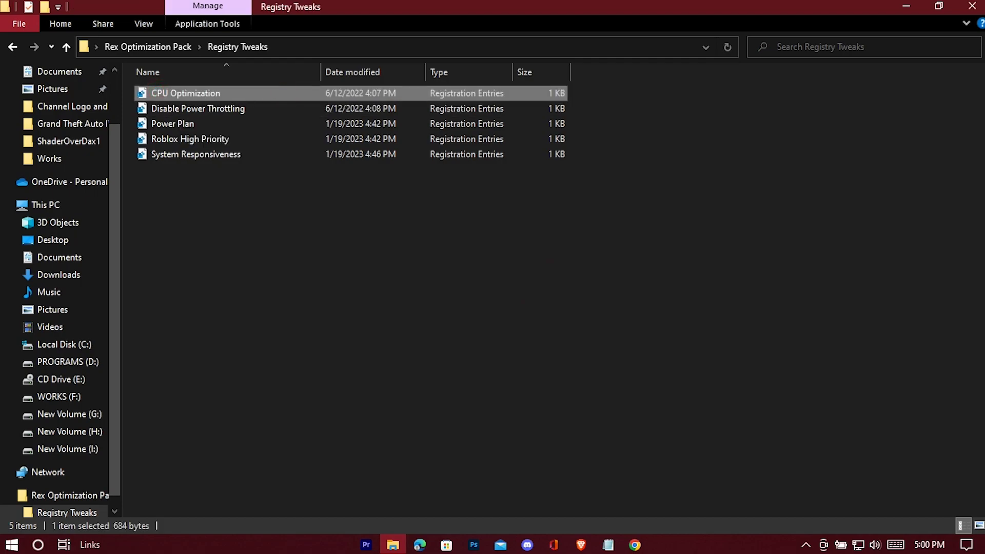
pyautogui.press('Return')
pyautogui.click(600, 293)
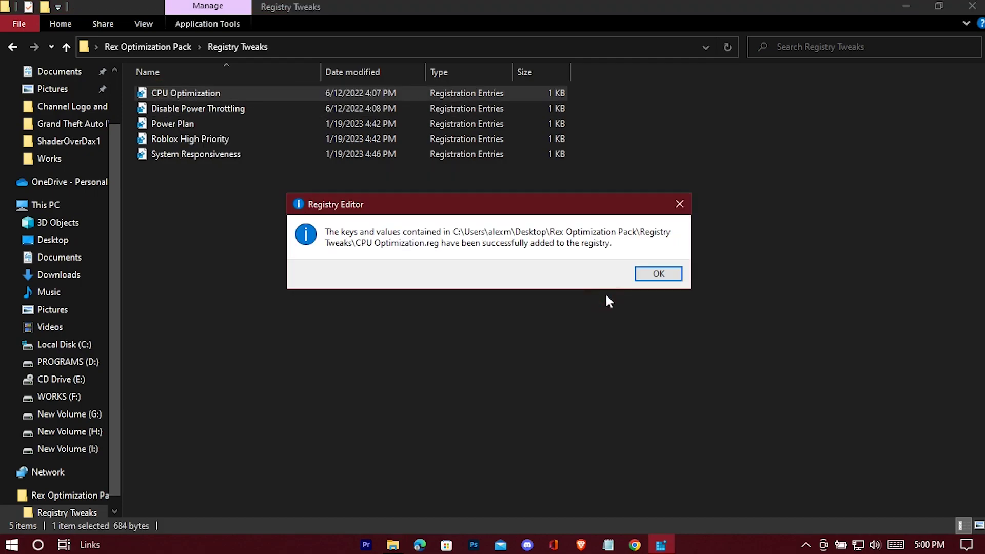
pyautogui.click(649, 274)
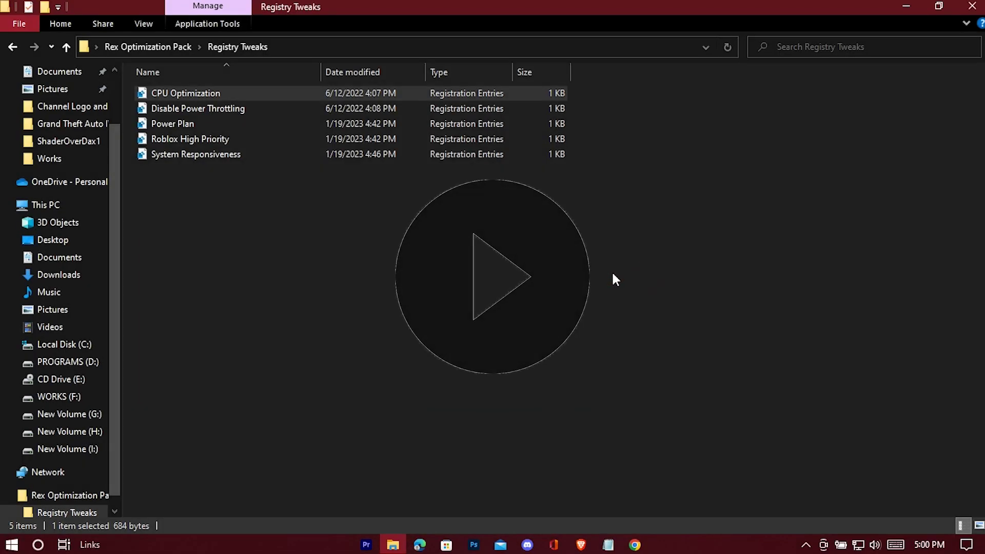
# Merge the Disable Power Throttling and Power Plan files into the registry.
pyautogui.click(223, 108)
pyautogui.doubleClick(222, 109)
pyautogui.click(604, 296)
pyautogui.click(651, 277)
pyautogui.click(164, 125)
pyautogui.doubleClick(164, 125)
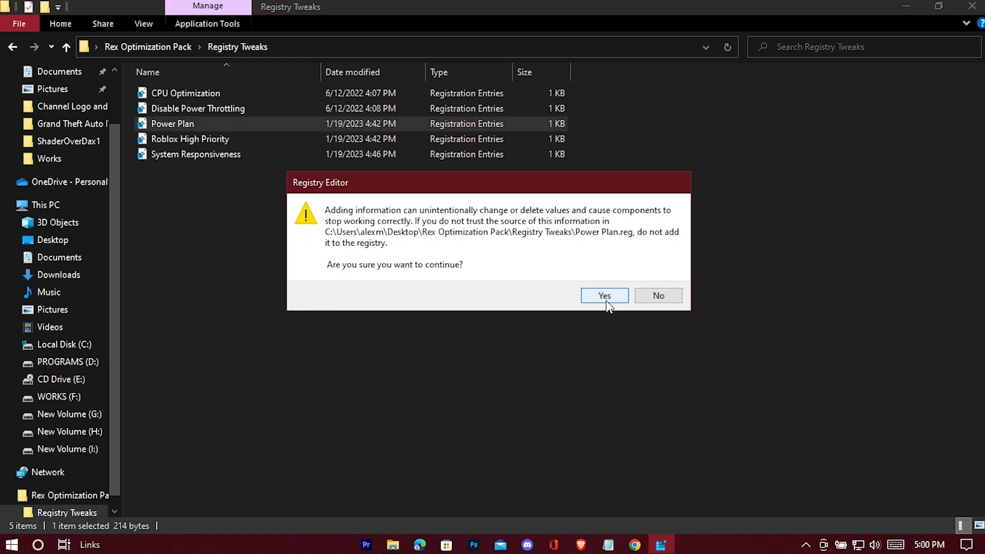
pyautogui.click(605, 297)
pyautogui.click(658, 274)
# Merge the Roblox High Priority and System Responsiveness files into the registry.
pyautogui.doubleClick(165, 139)
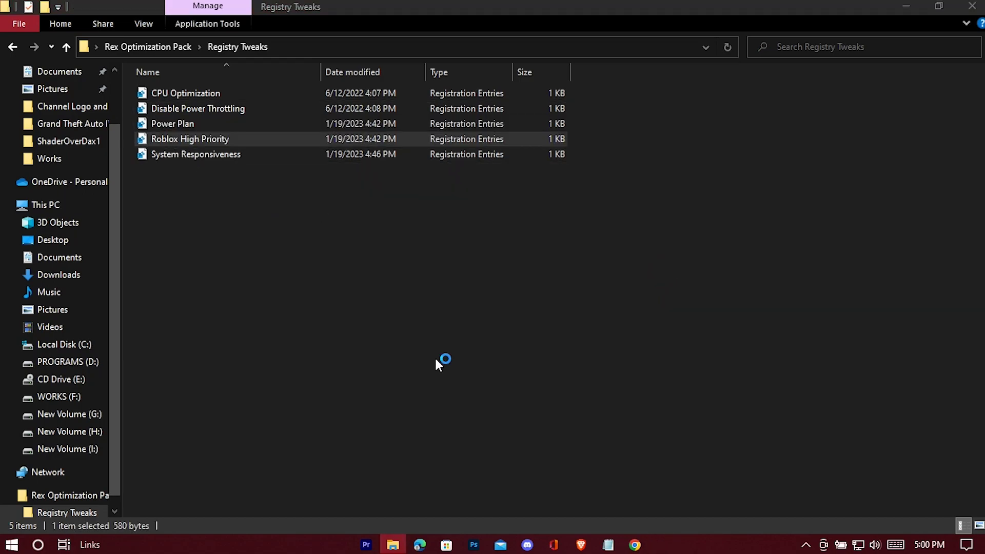
pyautogui.click(600, 295)
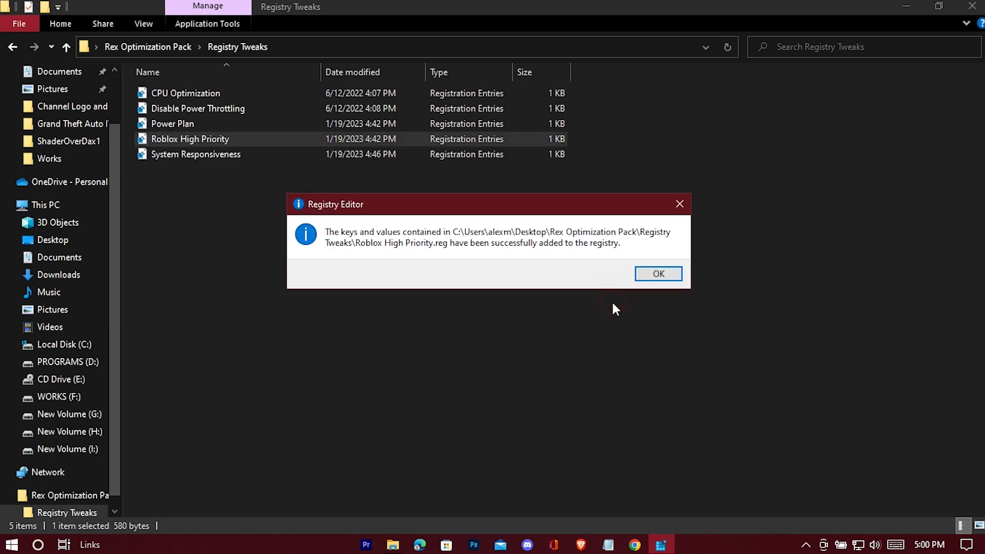
pyautogui.click(661, 274)
pyautogui.click(193, 156)
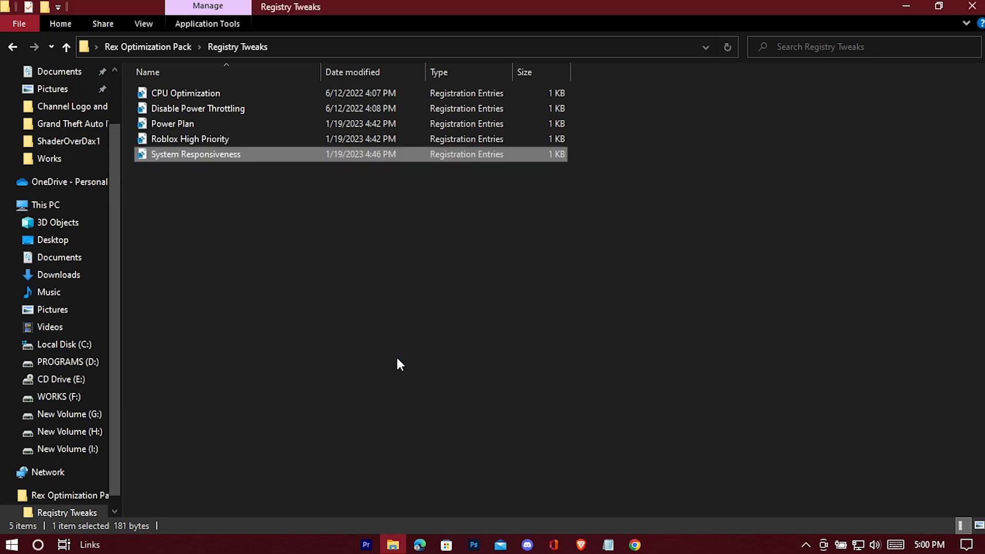
pyautogui.click(597, 292)
pyautogui.click(658, 274)
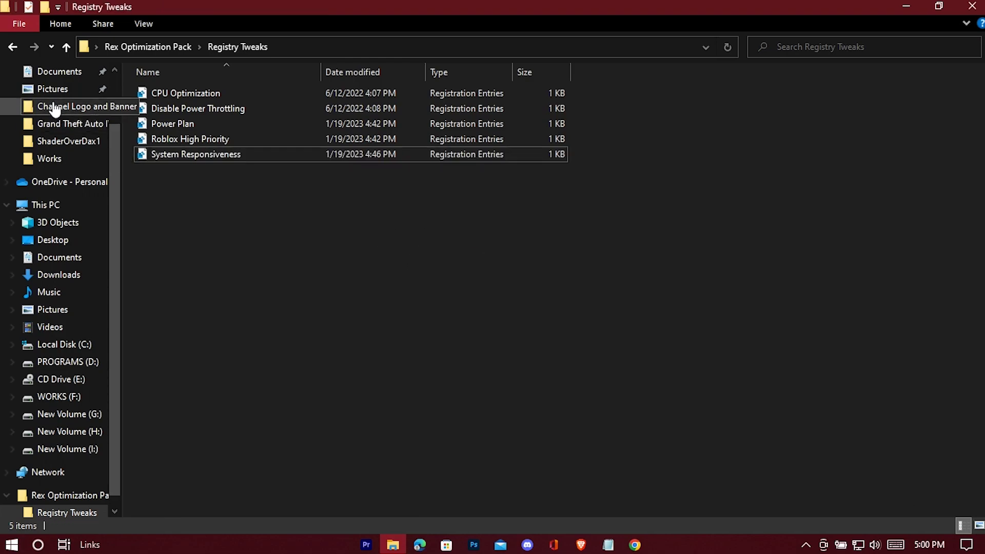
# Copy the powercfg command from the Power Plan code text file in the Rex Optimization Pack folder and close the file.
pyautogui.click(13, 46)
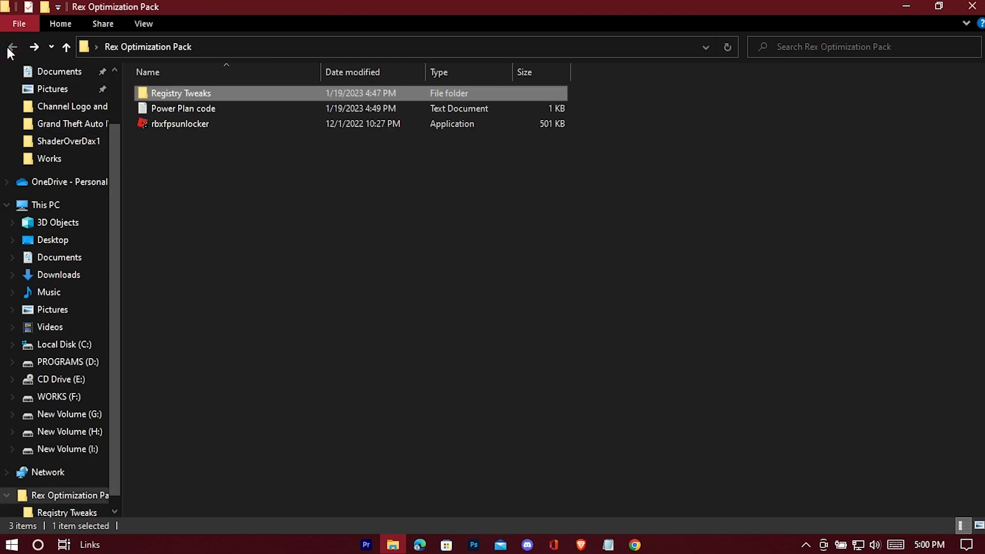
pyautogui.click(189, 107)
pyautogui.doubleClick(252, 107)
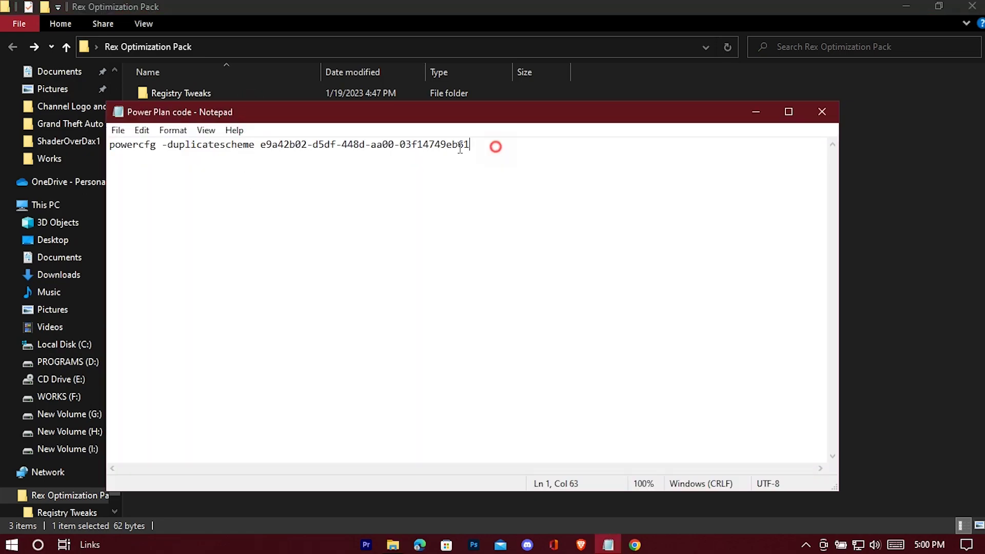
pyautogui.moveTo(460, 148); pyautogui.dragTo(107, 148)
pyautogui.rightClick(150, 149)
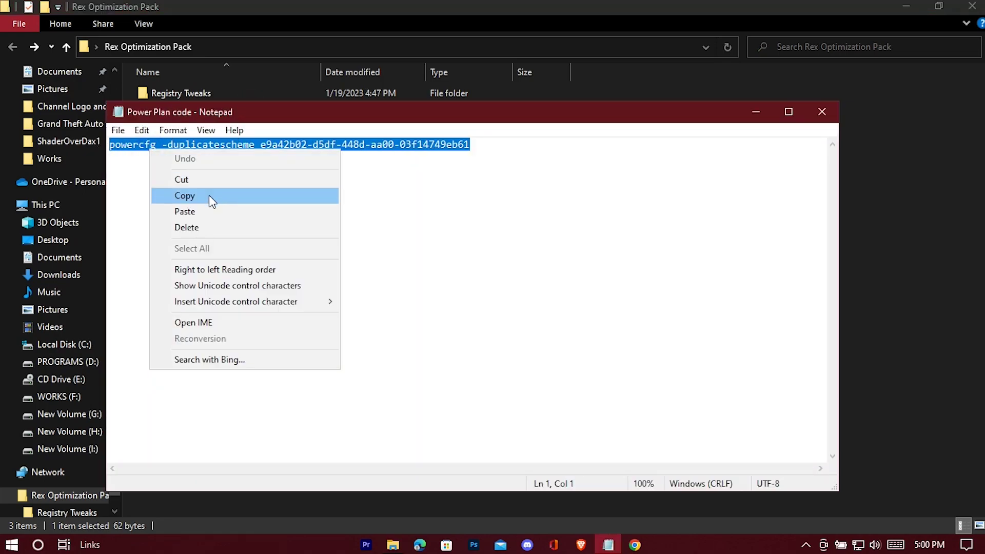
pyautogui.click(185, 195)
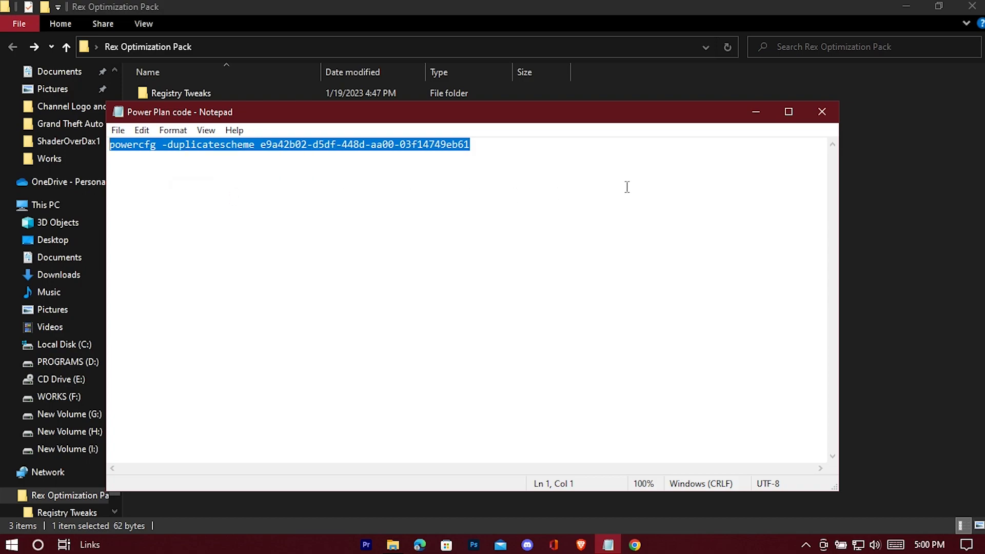
pyautogui.click(820, 113)
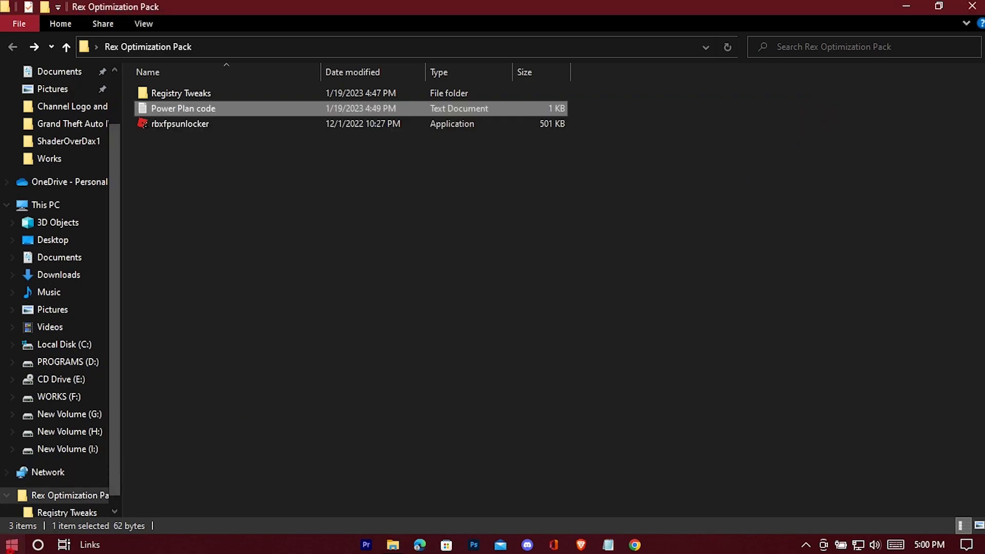
# Search for cmd and open Command Prompt as administrator.
pyautogui.click(12, 545)
pyautogui.click(105, 522)
pyautogui.write('cmd')
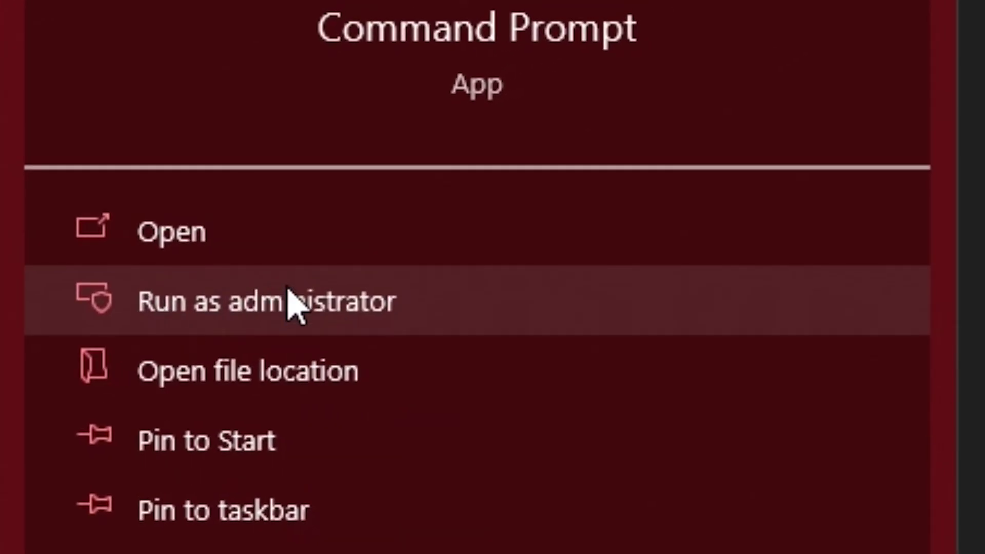
pyautogui.click(481, 315)
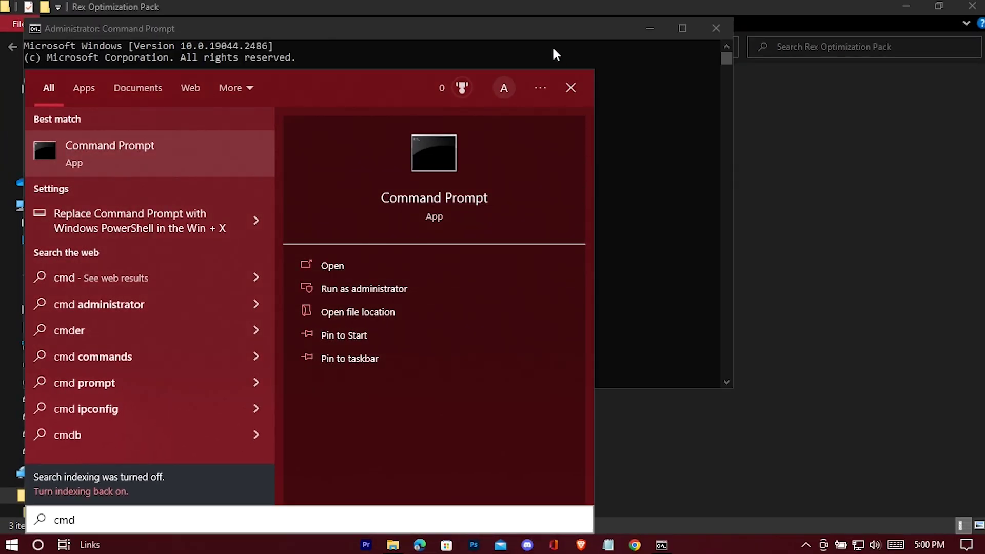
pyautogui.click(542, 28)
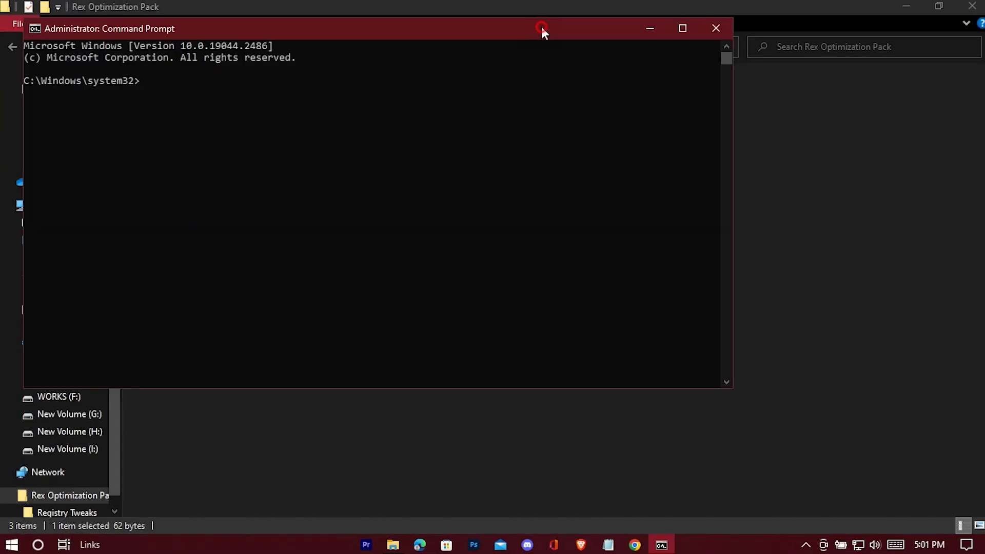
# Run the copied command powercfg -duplicatescheme e9a42b02-d5df-448d-aa00-03f14749eb61 and close Command Prompt.
pyautogui.rightClick(144, 82)
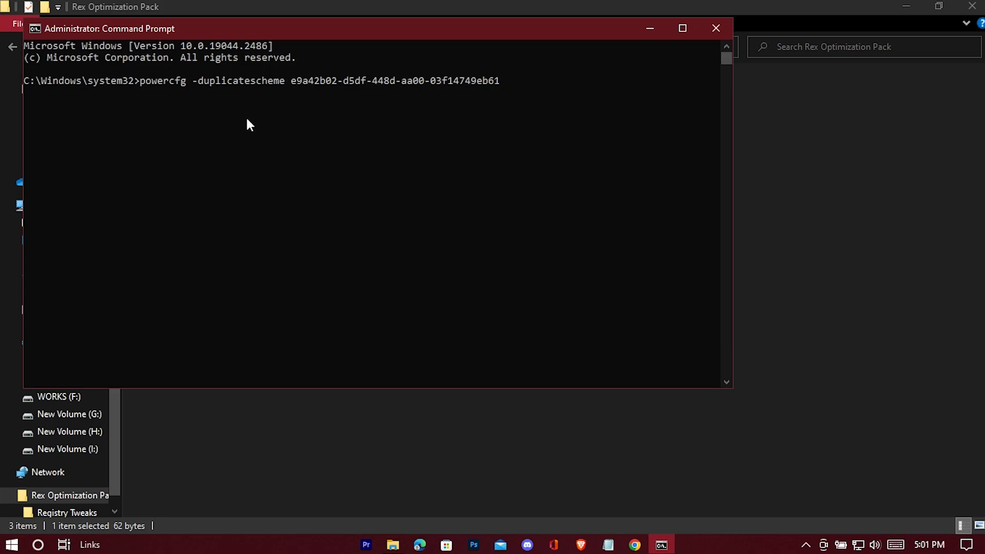
pyautogui.press('Return')
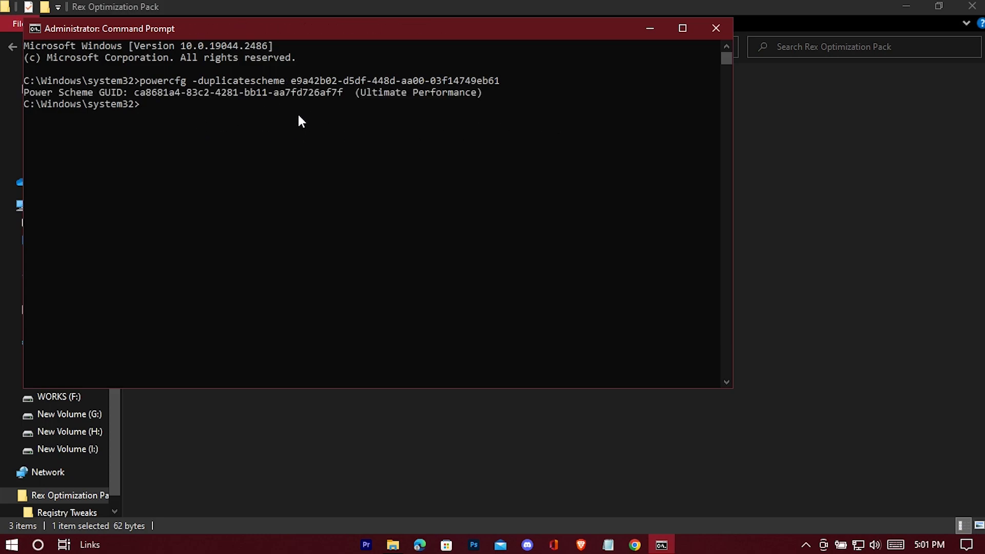
pyautogui.click(721, 29)
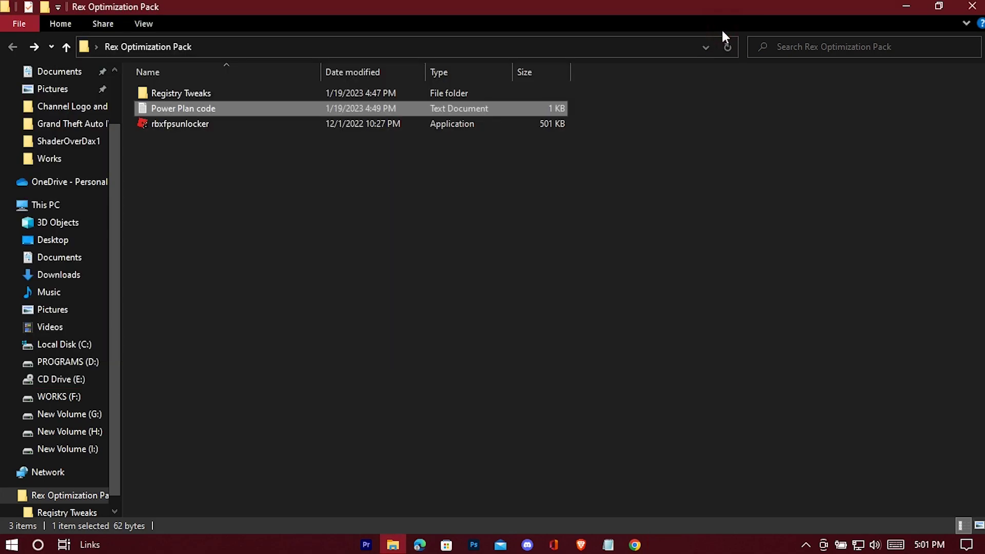
pyautogui.click(532, 270)
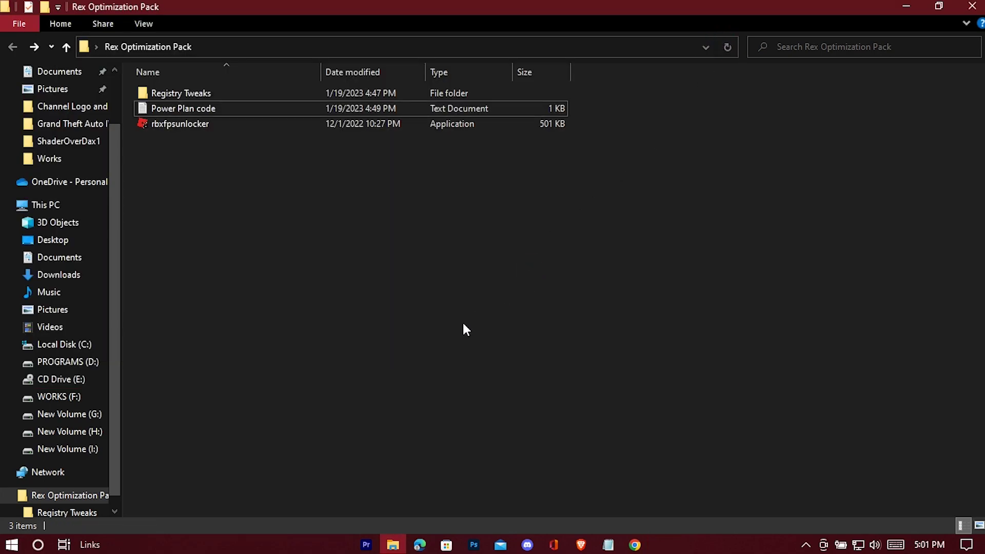
# Search for power, open the power plan settings, activate the Ultimate Performance plan in Power Options and close the window.
pyautogui.click(11, 543)
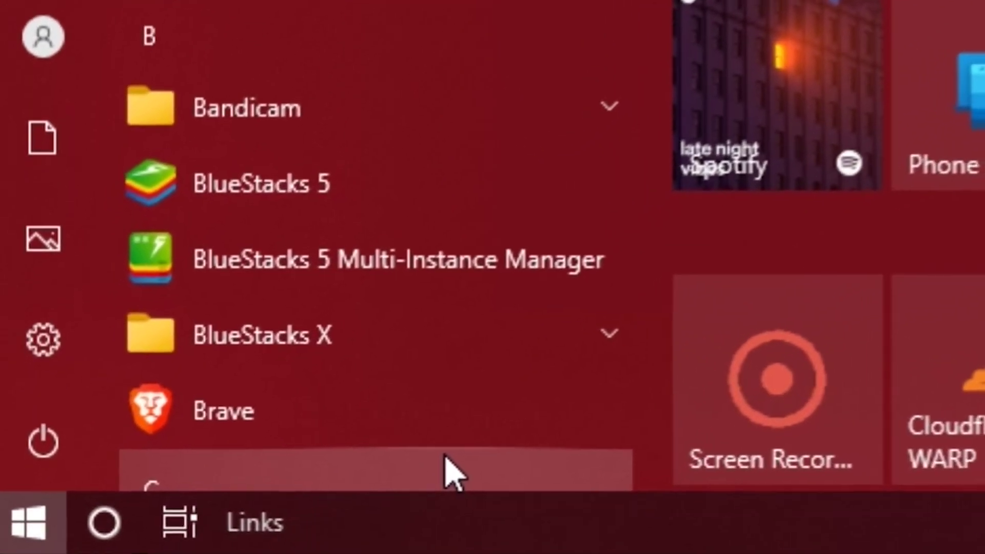
pyautogui.write('power')
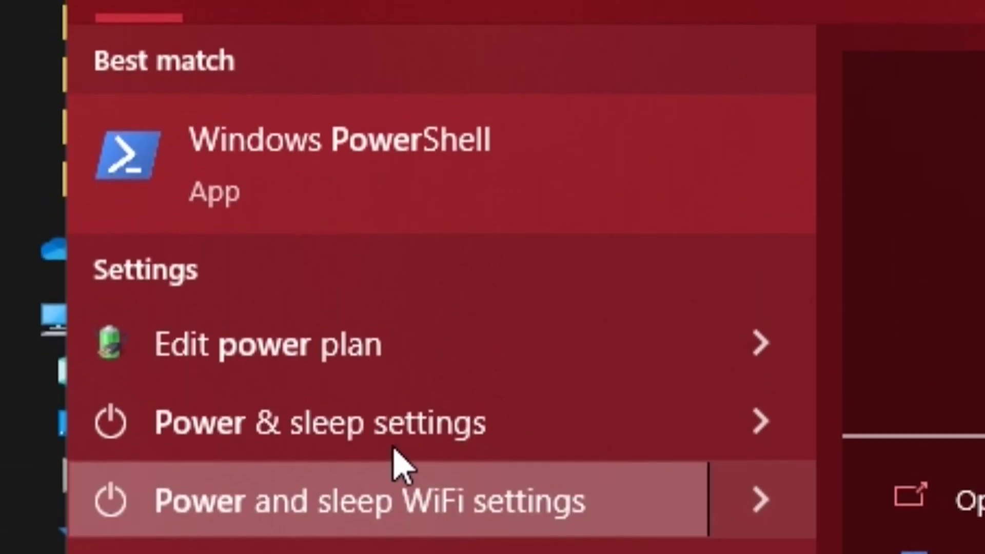
pyautogui.click(472, 347)
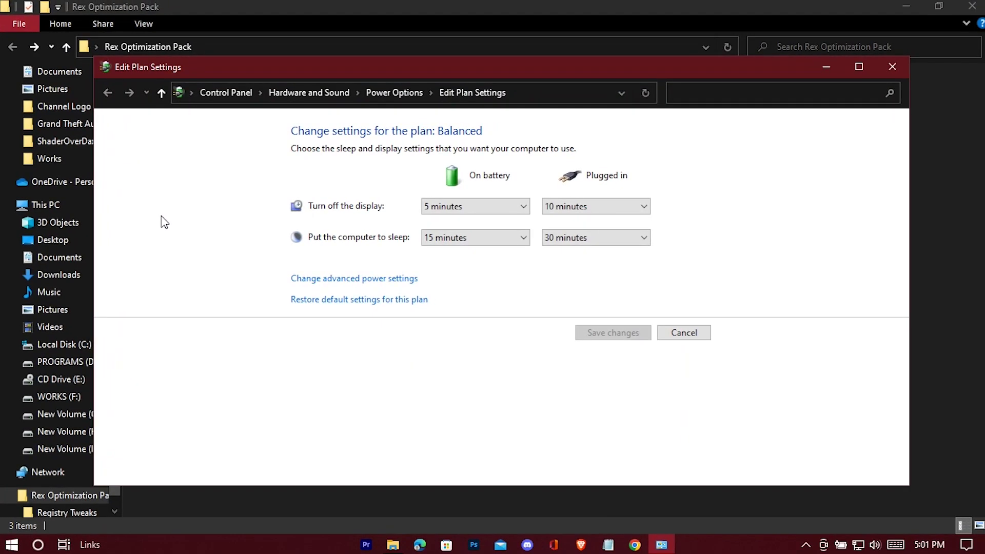
pyautogui.click(386, 94)
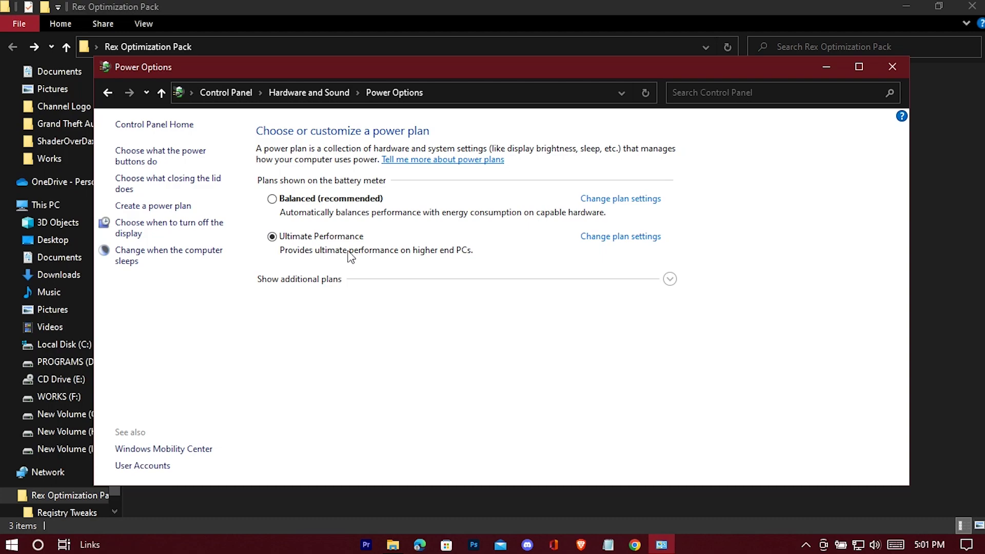
pyautogui.click(892, 67)
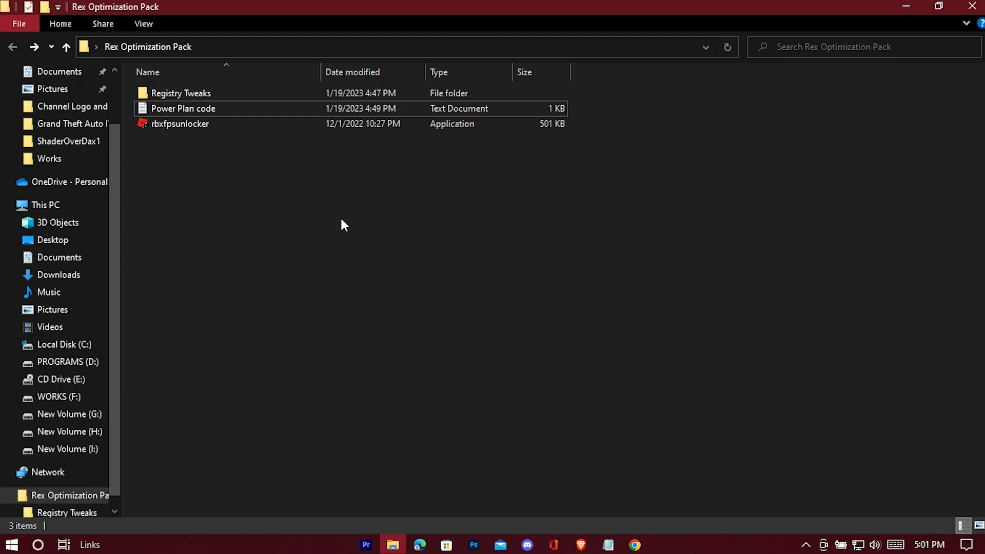
# Run rbxfpsunlocker from the Rex Optimization Pack folder, check that it is running in the background and close the folder.
pyautogui.click(200, 123)
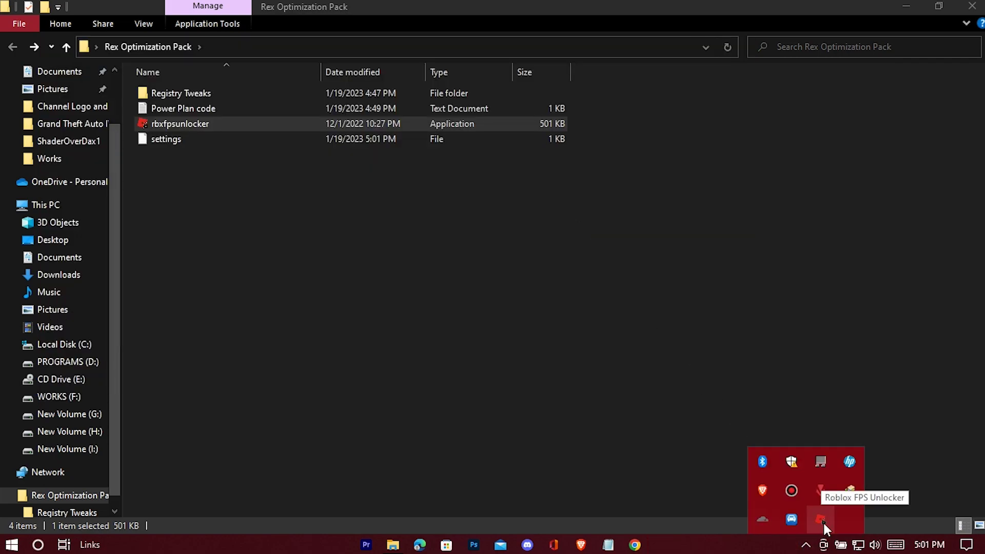
pyautogui.click(805, 545)
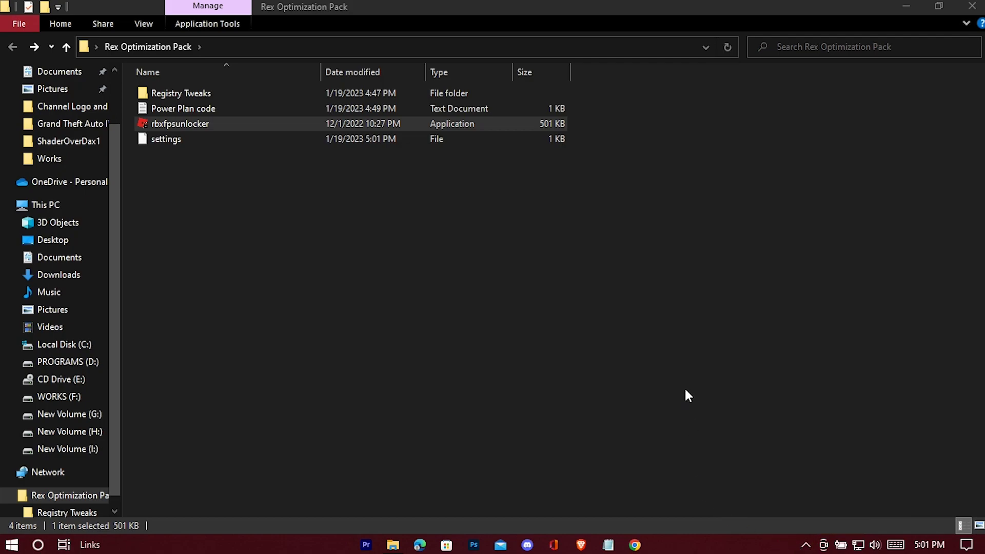
pyautogui.click(972, 7)
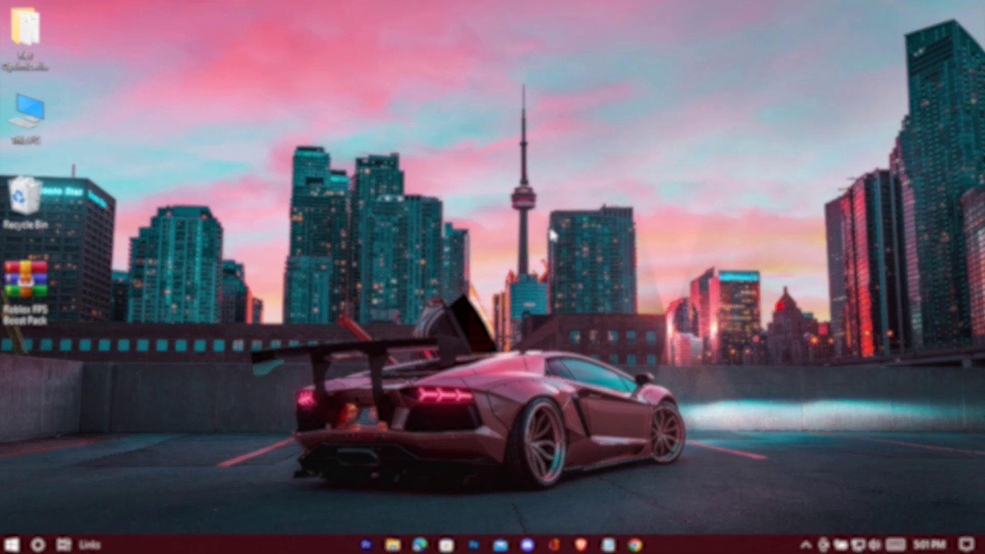
# Launch Roblox from the recently added apps.
pyautogui.press('super')
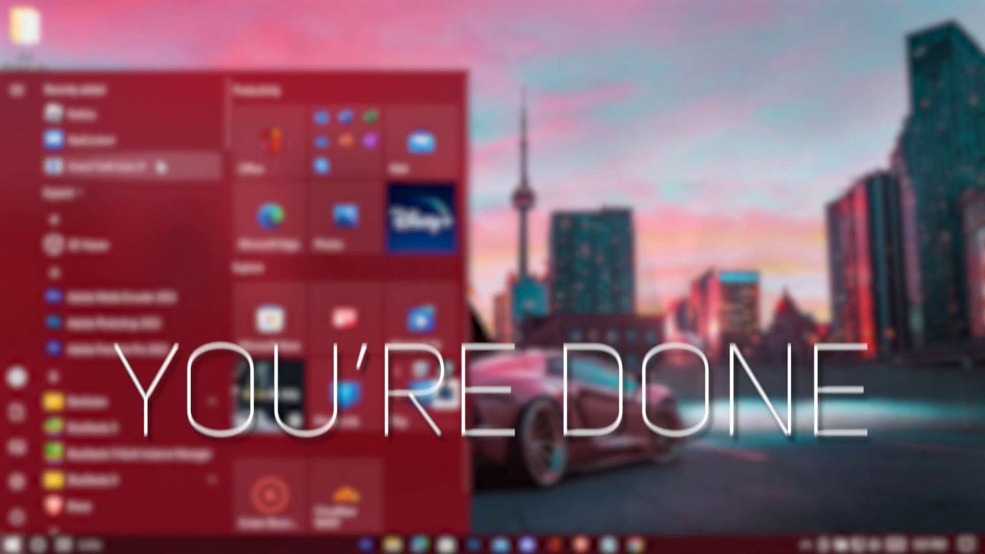
pyautogui.click(77, 114)
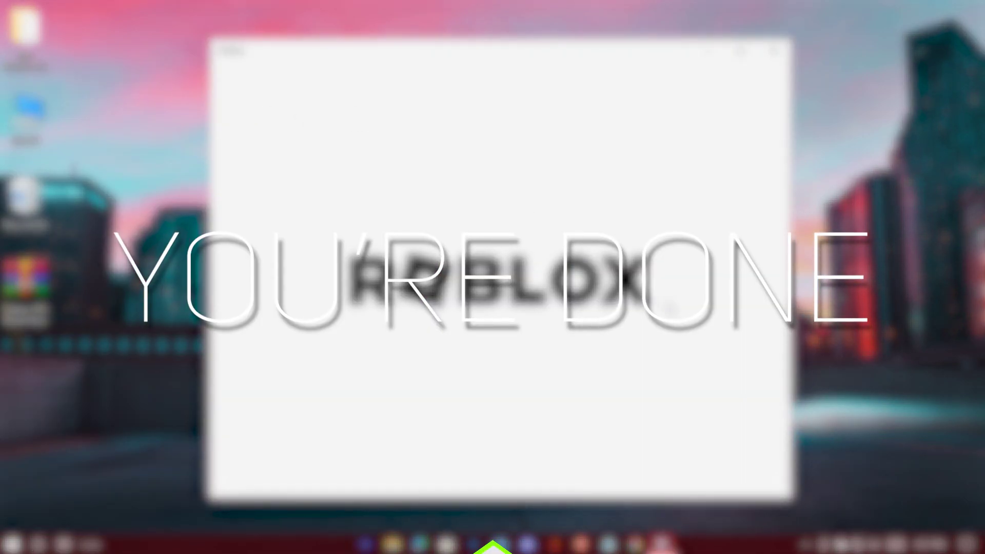